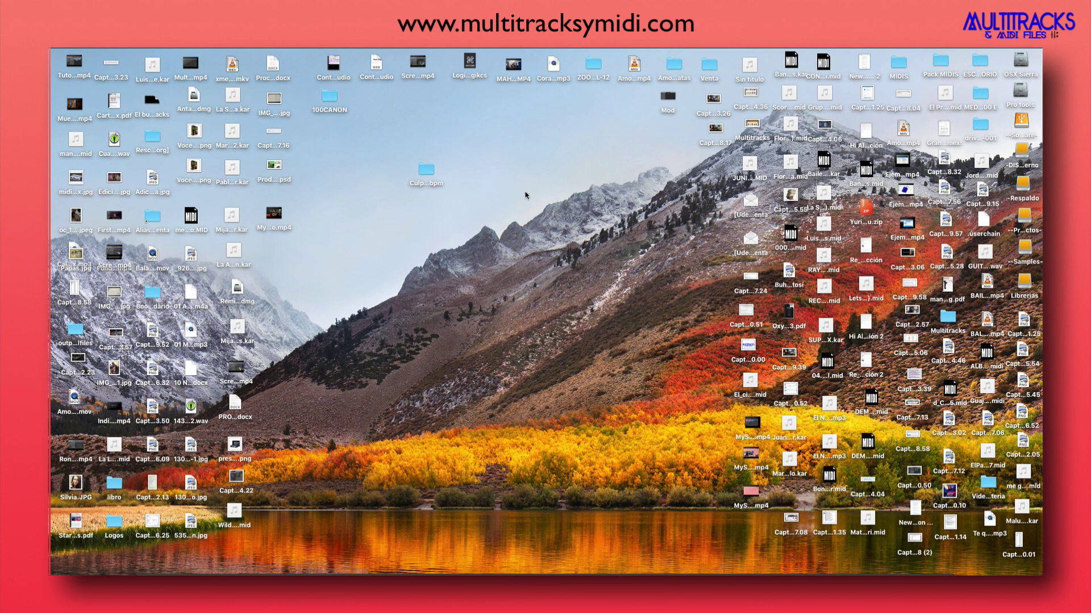
- Open the desktop folder "Culpable o no - 70bpm" and widen its file column to show the full audio file names
double_click(426, 170)
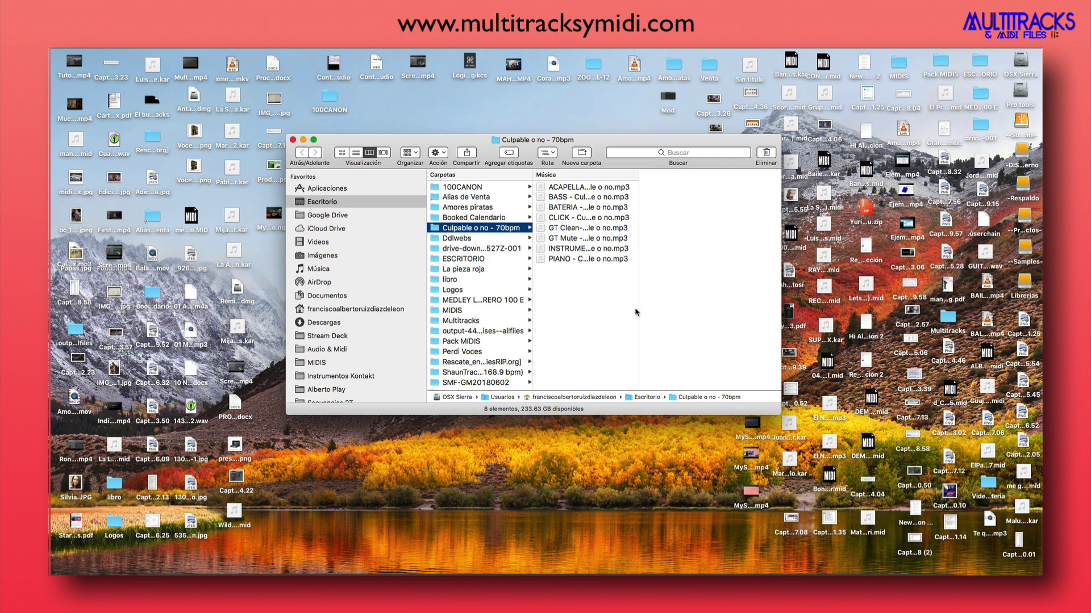
drag(638, 309, 692, 308)
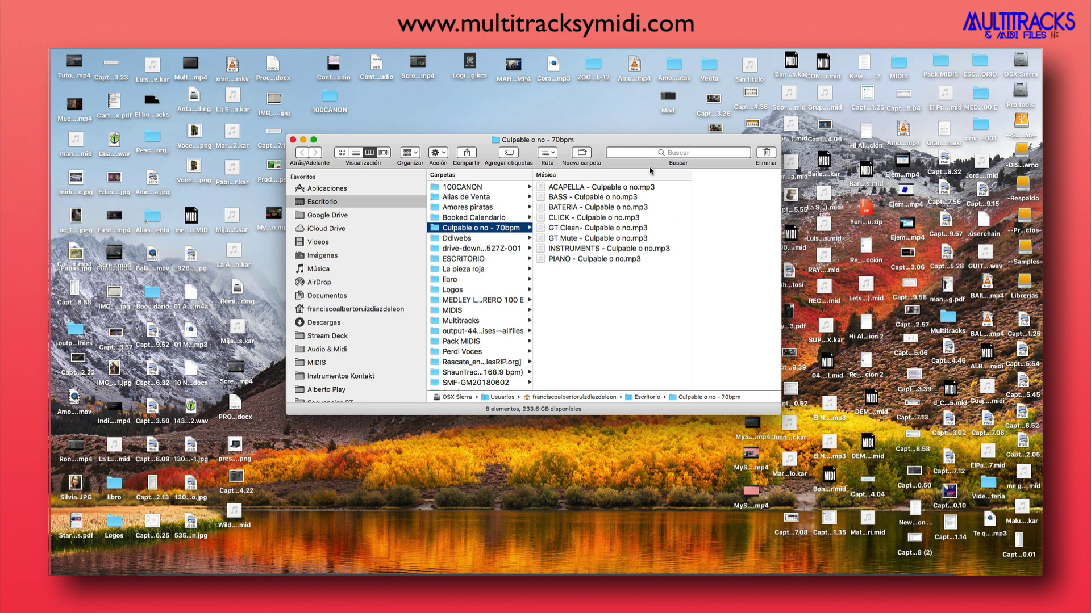
drag(643, 143, 667, 162)
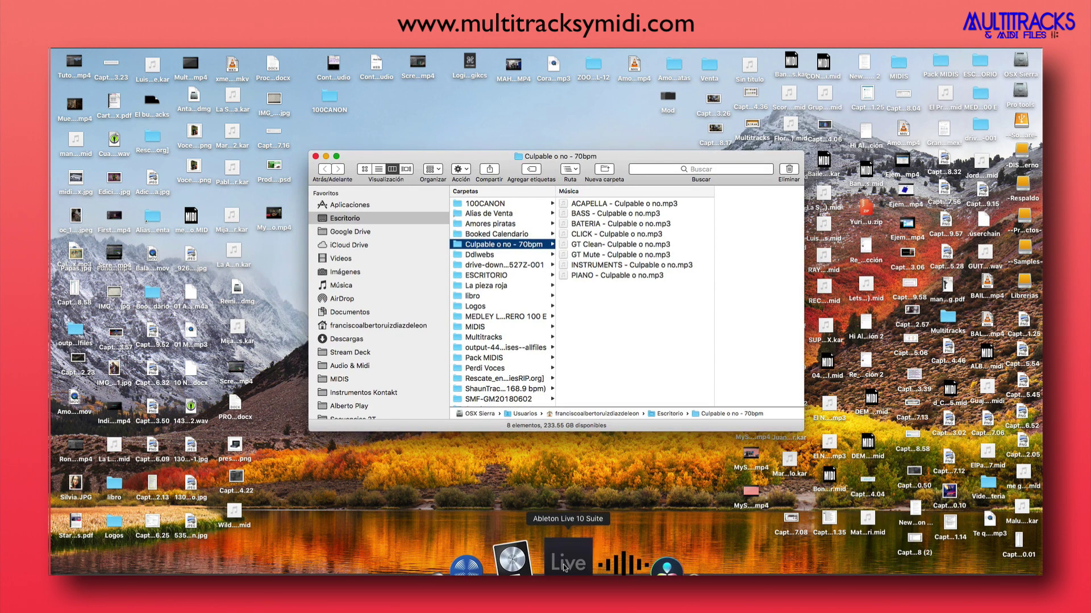
- Launch Ableton Live 10 Suite and delete both default MIDI tracks and one audio track, keeping a single audio track
click(565, 567)
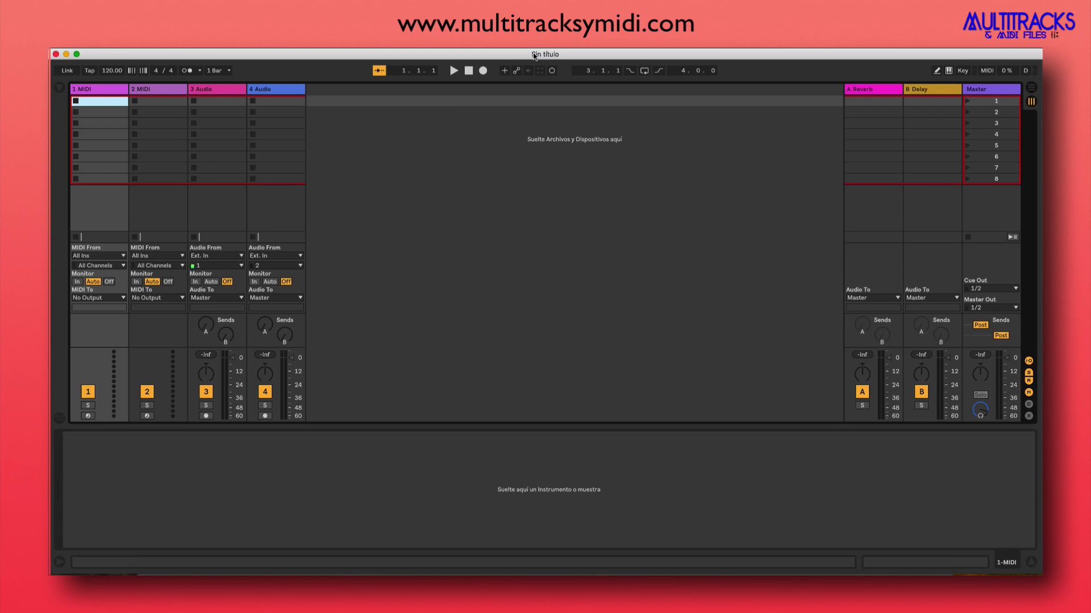
click(399, 139)
click(400, 142)
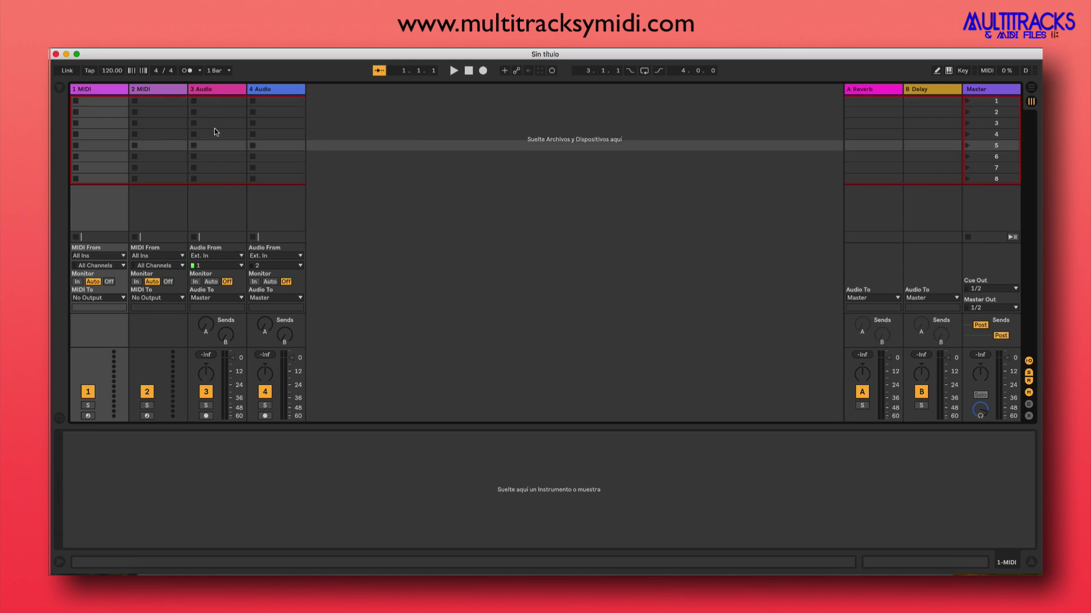
click(106, 89)
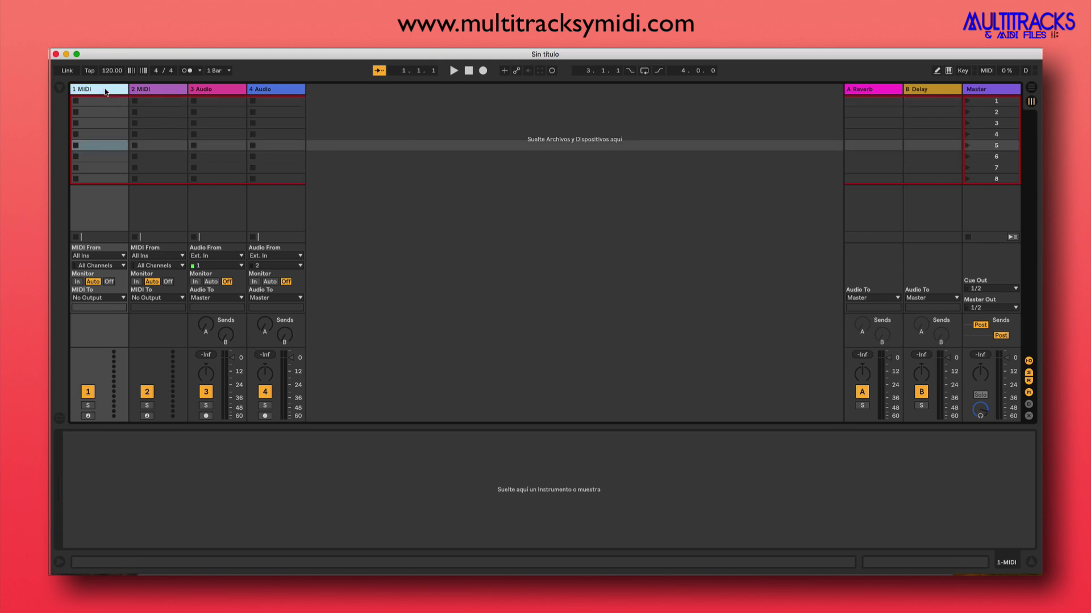
click(322, 203)
click(113, 90)
key(Delete)
key(Delete)
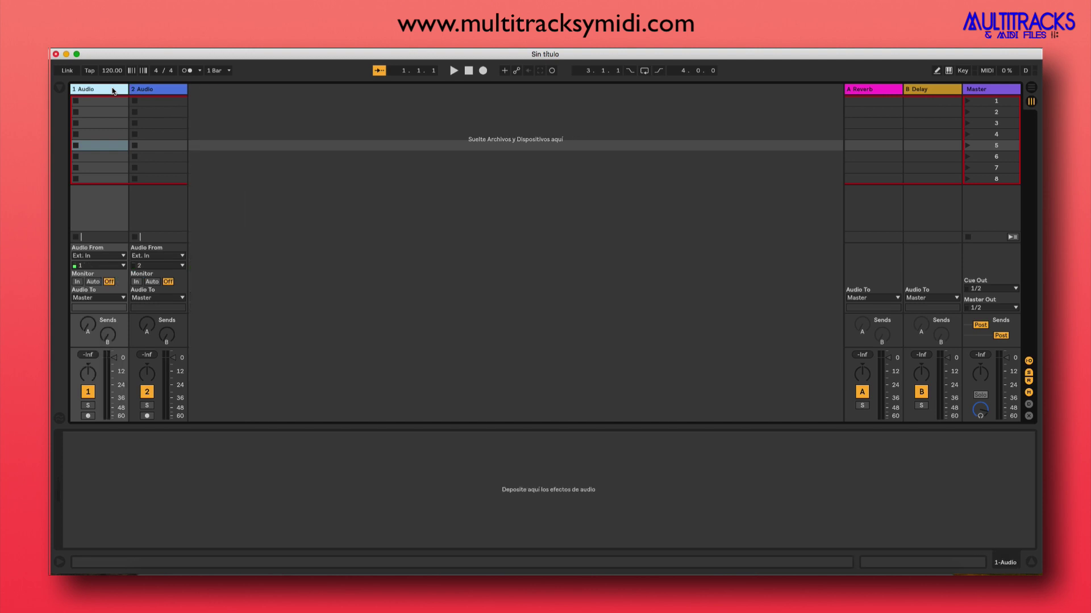
key(Delete)
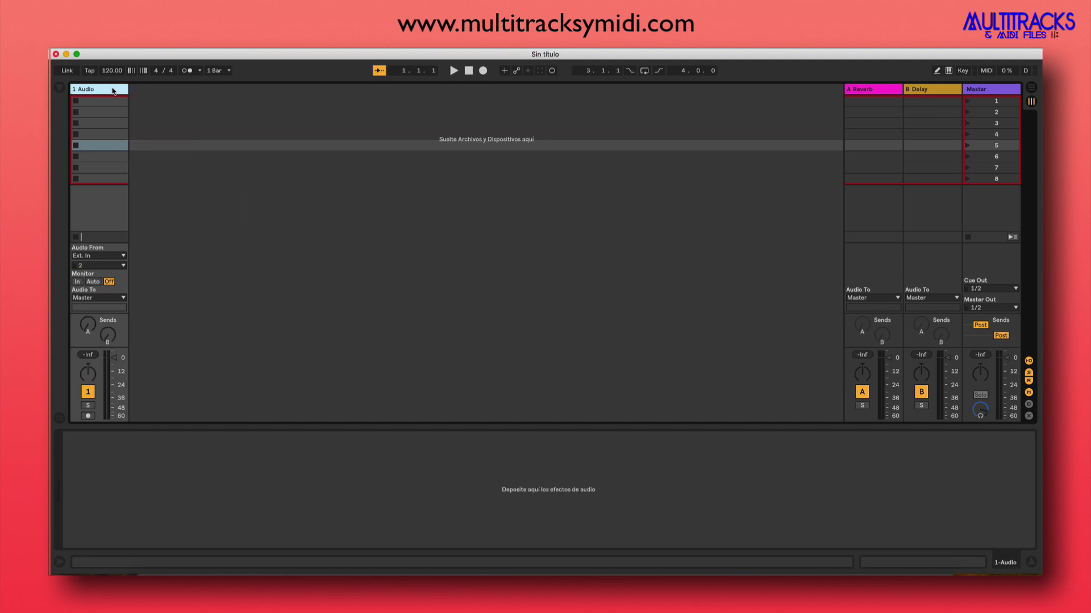
- Delete the Reverb and Delay return tracks from the set
click(861, 90)
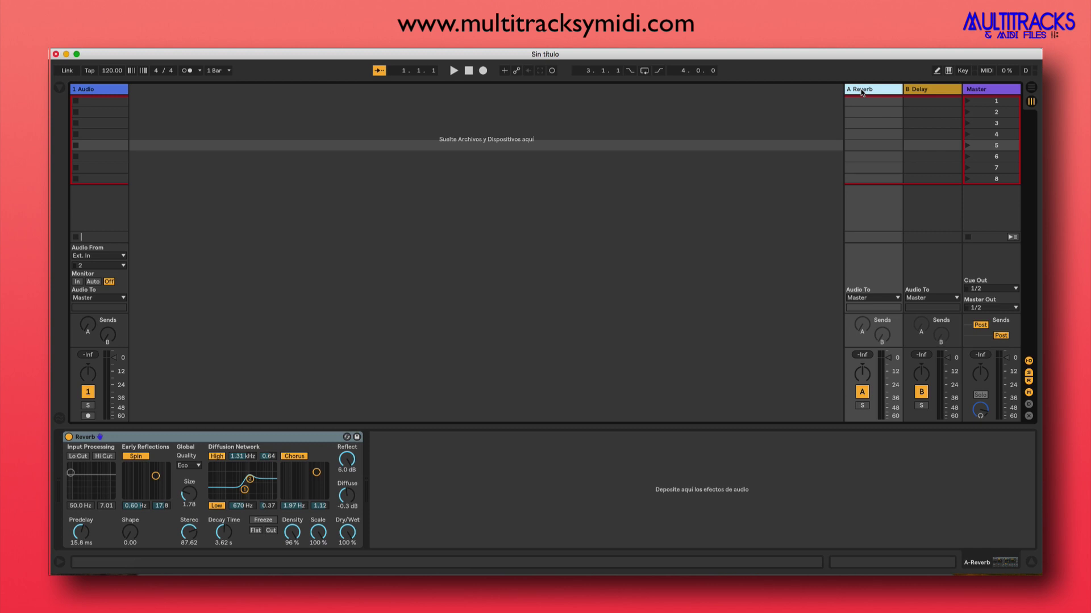
key(Delete)
key(Delete)
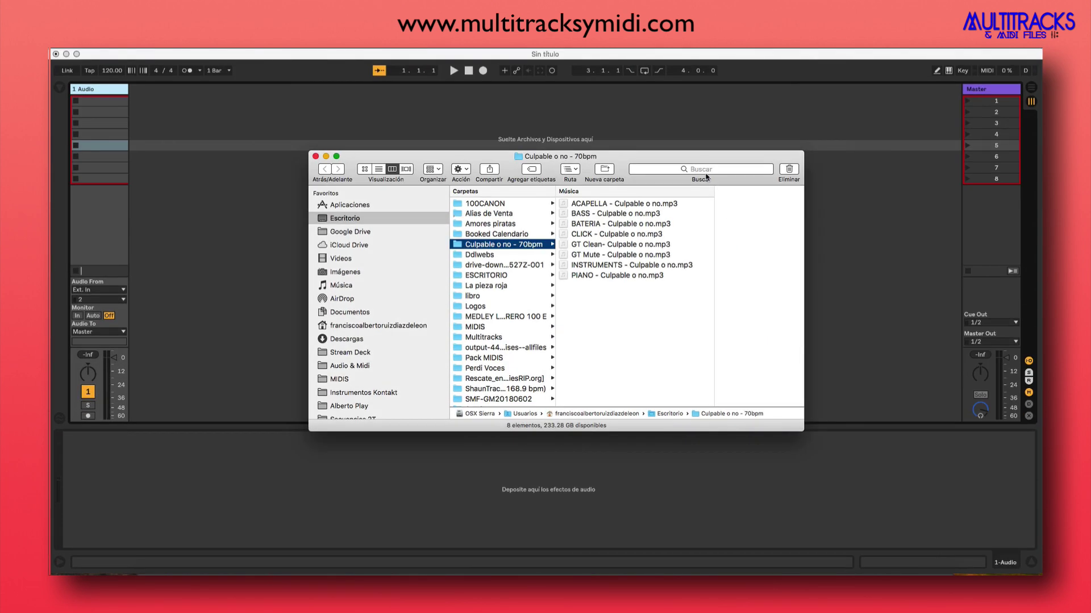
- Load the BATERIA and BASS audio files from the song folder into scene 1 on tracks 1 and 2
drag(700, 162, 854, 236)
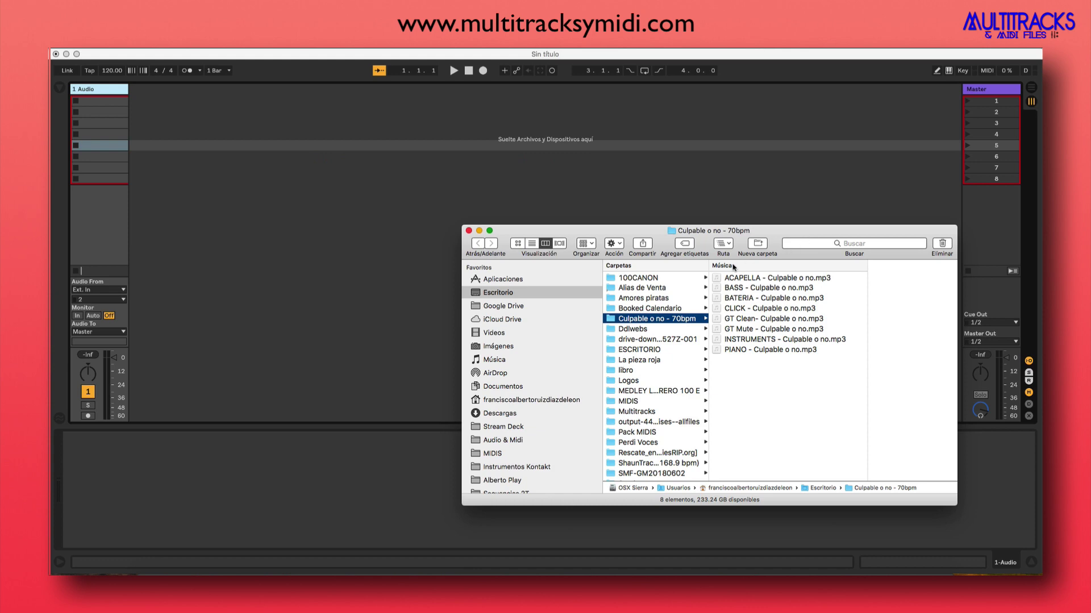
drag(771, 233, 660, 220)
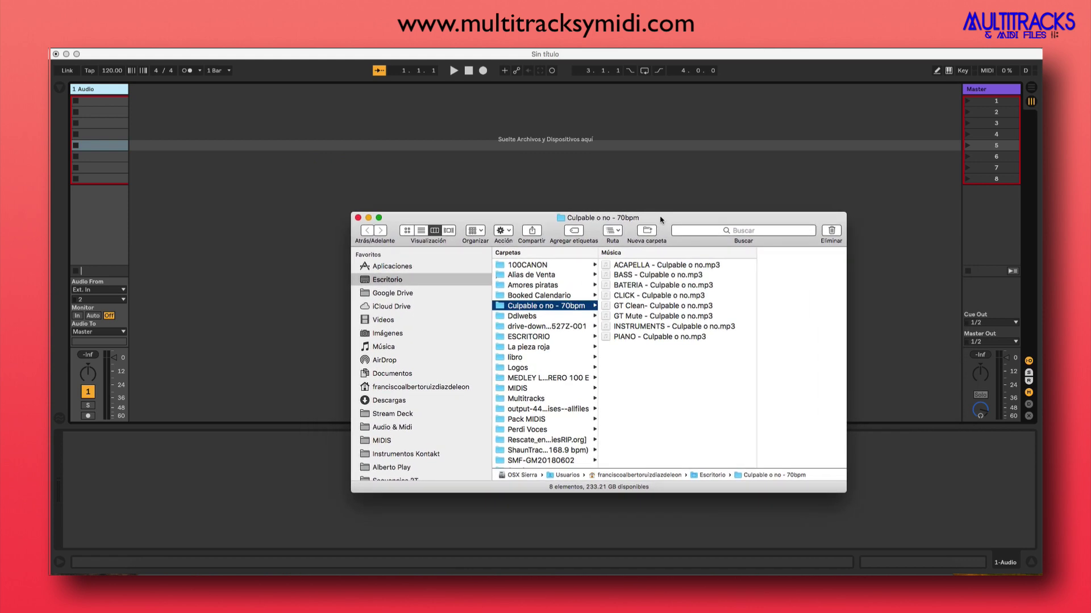
click(607, 286)
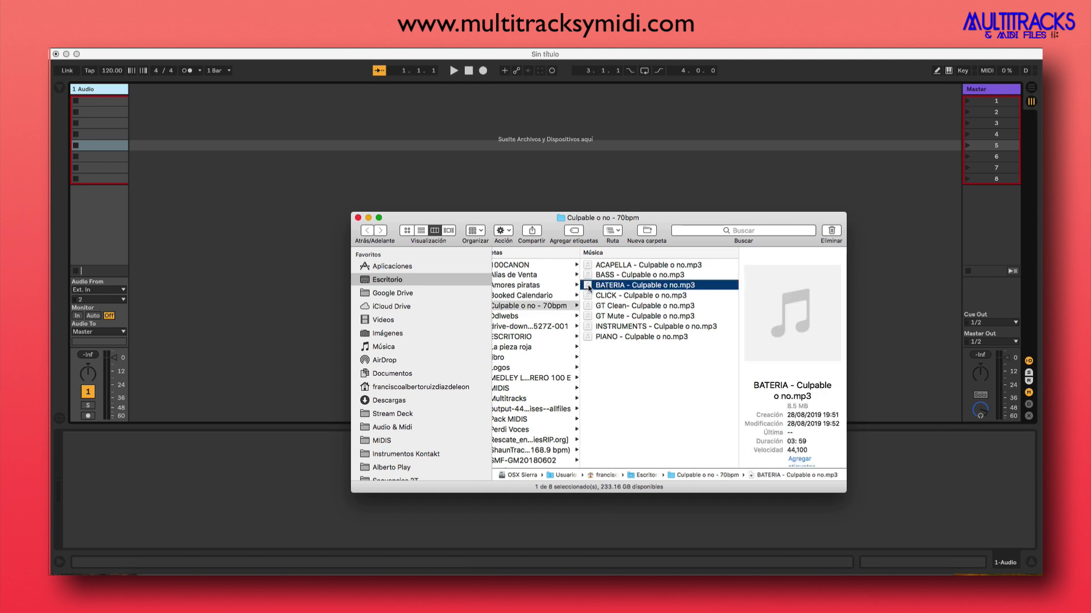
drag(588, 288, 124, 118)
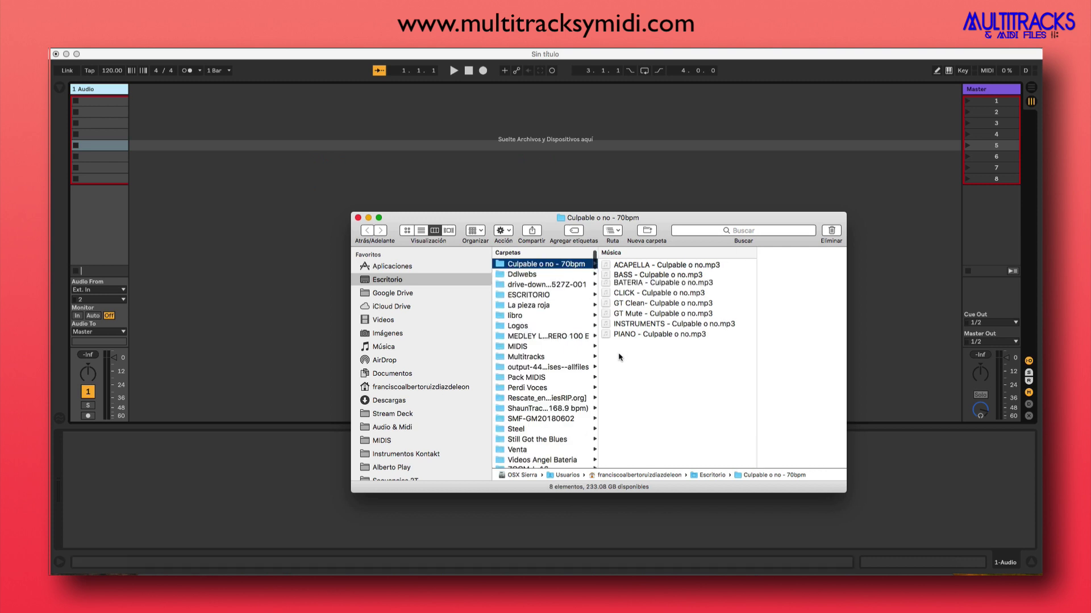
drag(608, 288, 104, 102)
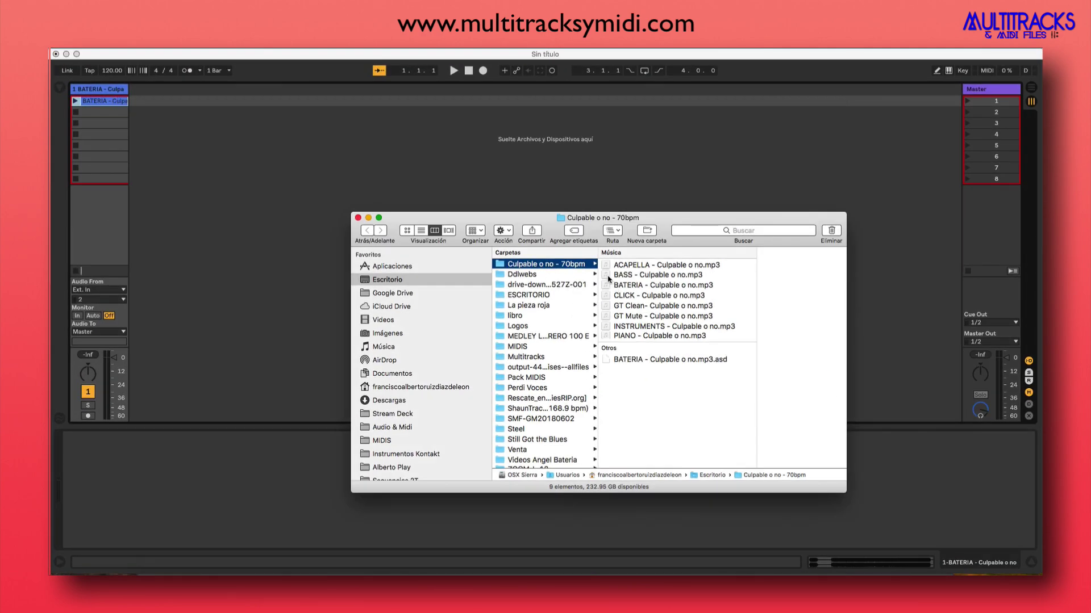
drag(608, 275, 139, 103)
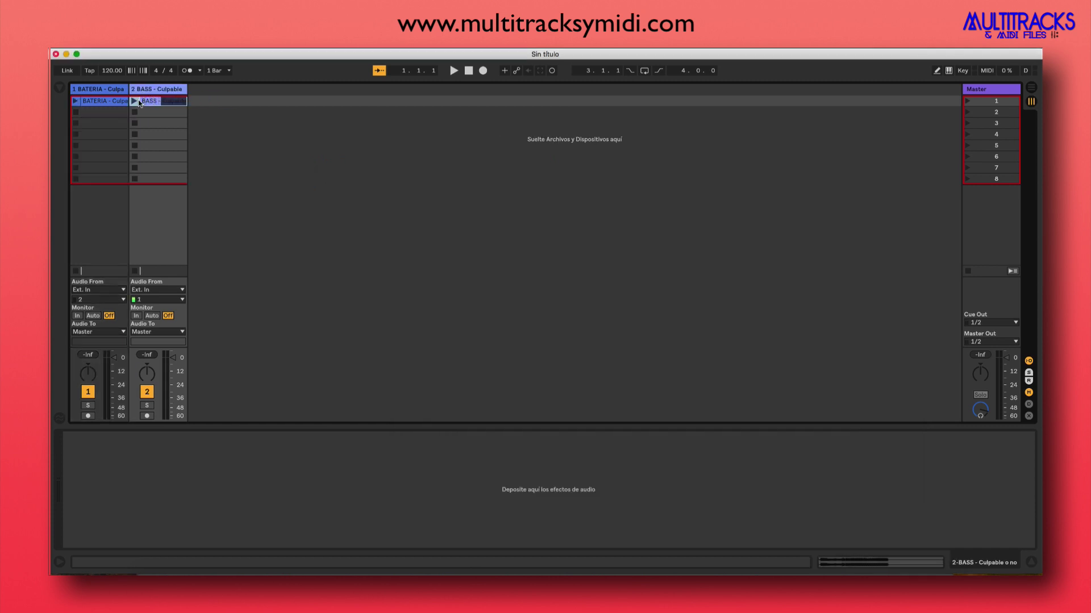
- Add the PIANO and INSTRUMENTS audio files from the song folder to scene 1 as tracks 3 and 4
key(ctrl+Up)
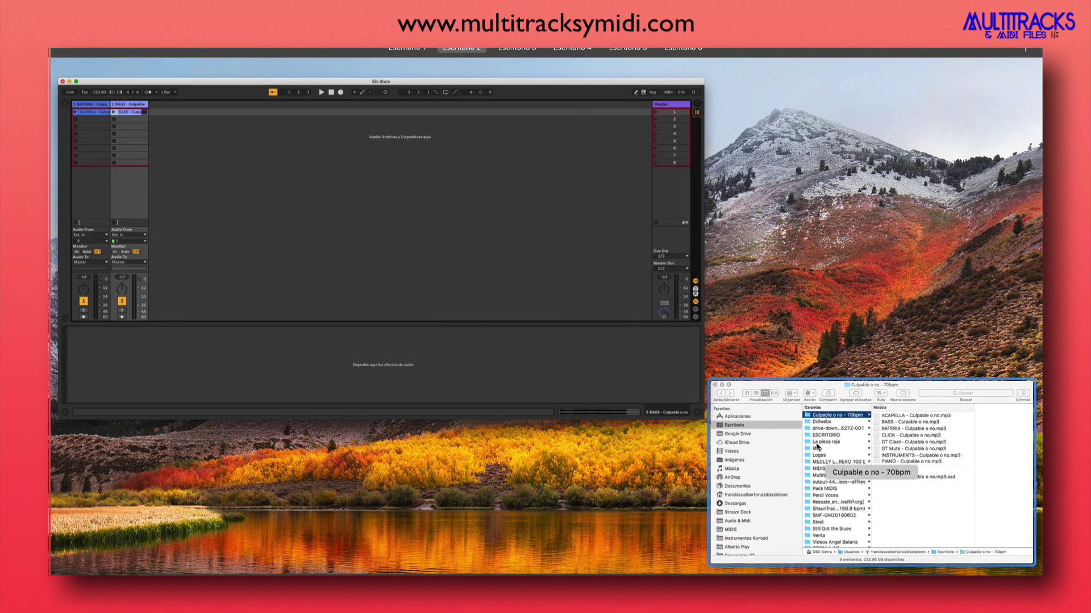
click(817, 447)
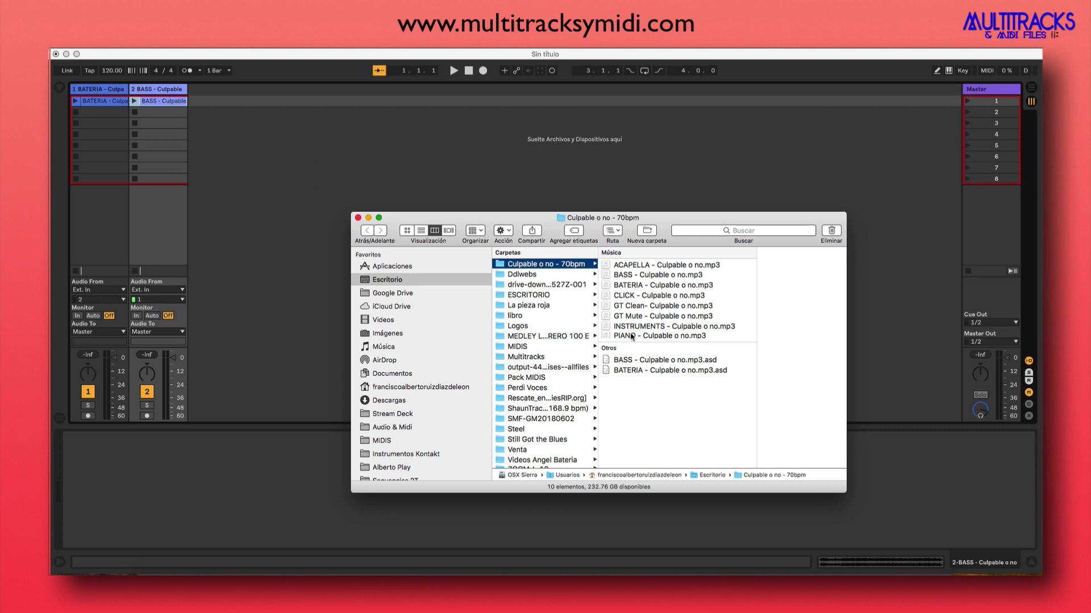
drag(632, 336, 212, 103)
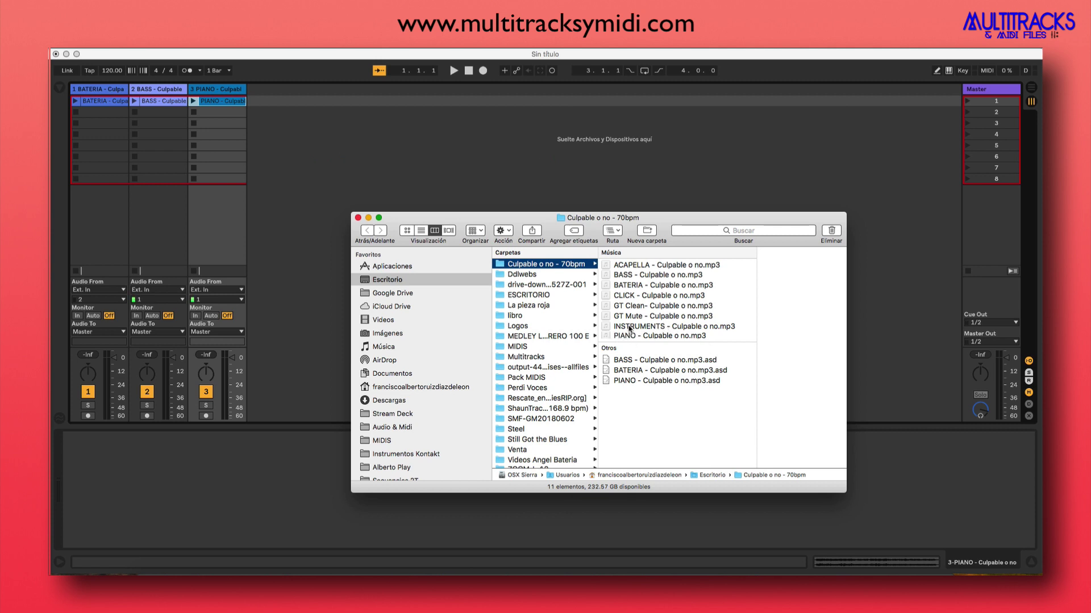
drag(629, 328, 262, 106)
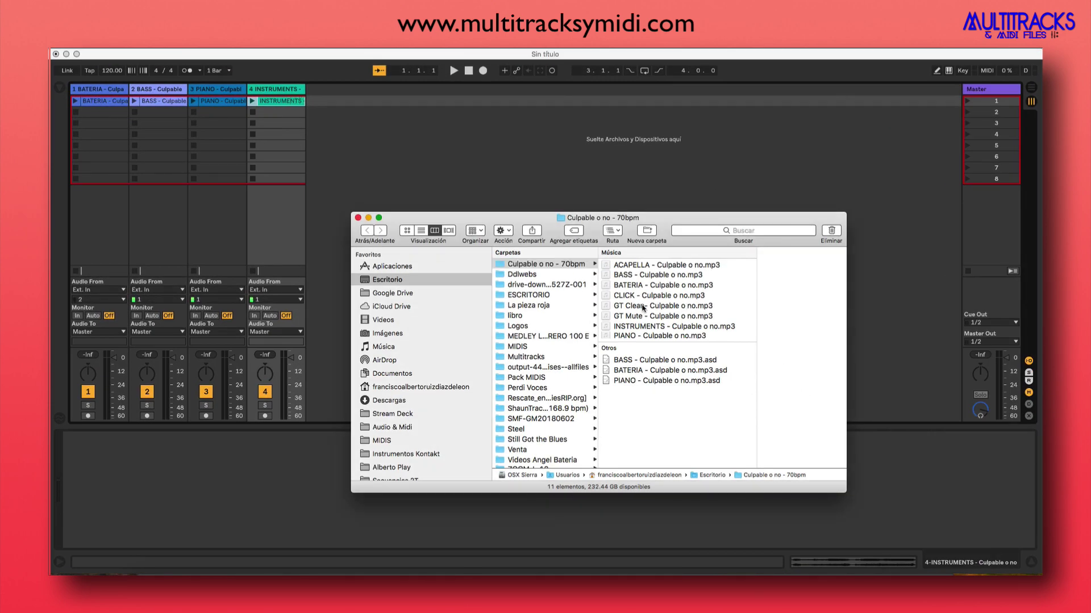
- Add the GT Clean and GT Mute audio files from the song folder to scene 1 as tracks 5 and 6
drag(643, 309, 330, 101)
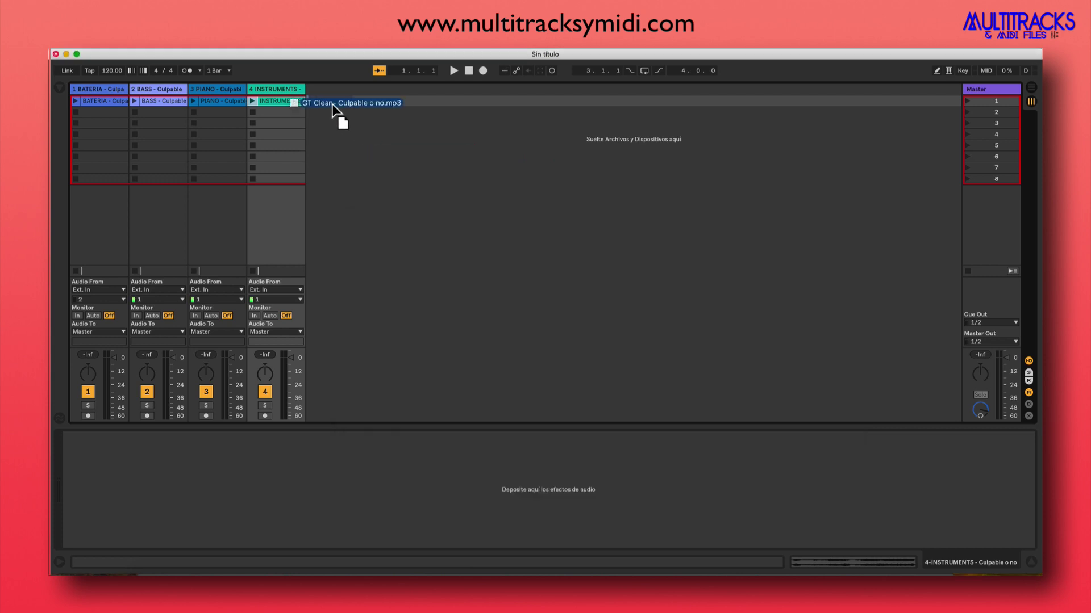
key(ctrl+Up)
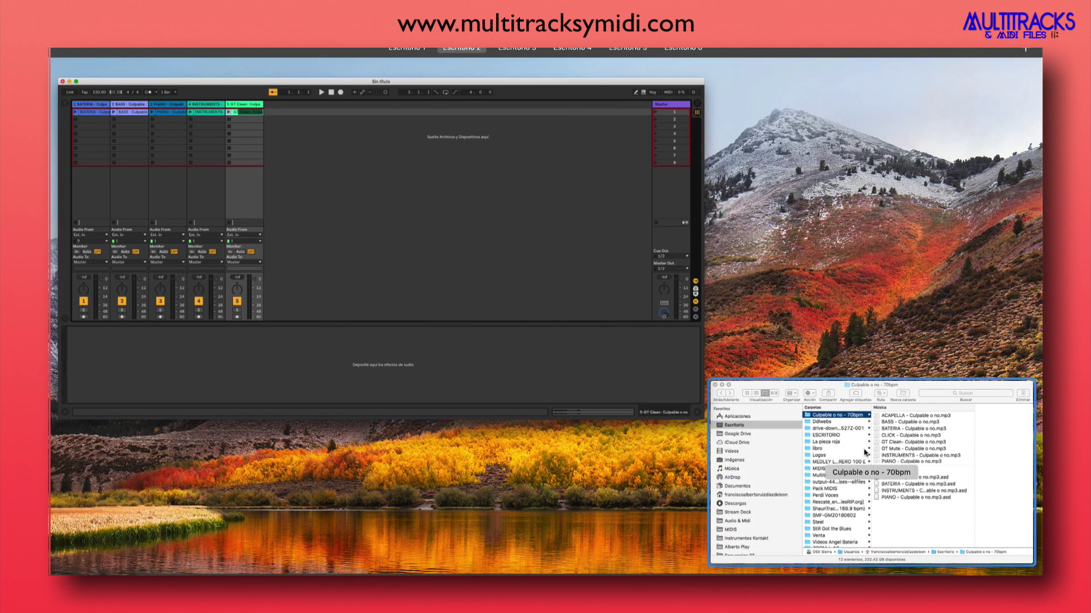
click(898, 482)
drag(625, 317, 388, 104)
- Add the ACAPELLA and CLICK audio files from the song folder to scene 1 as tracks 7 and 8
key(ctrl+Up)
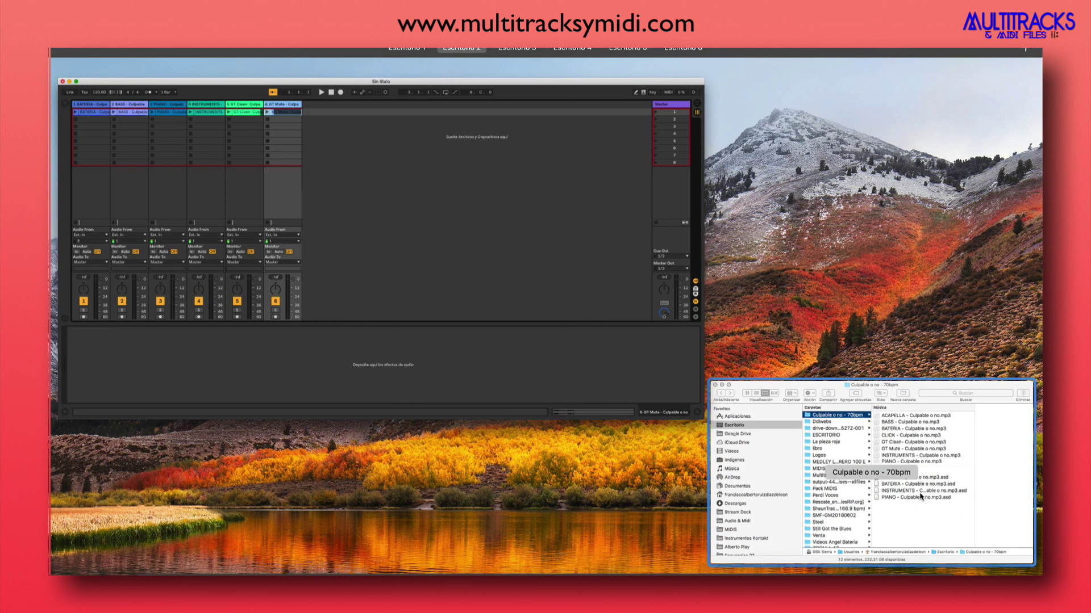
click(715, 397)
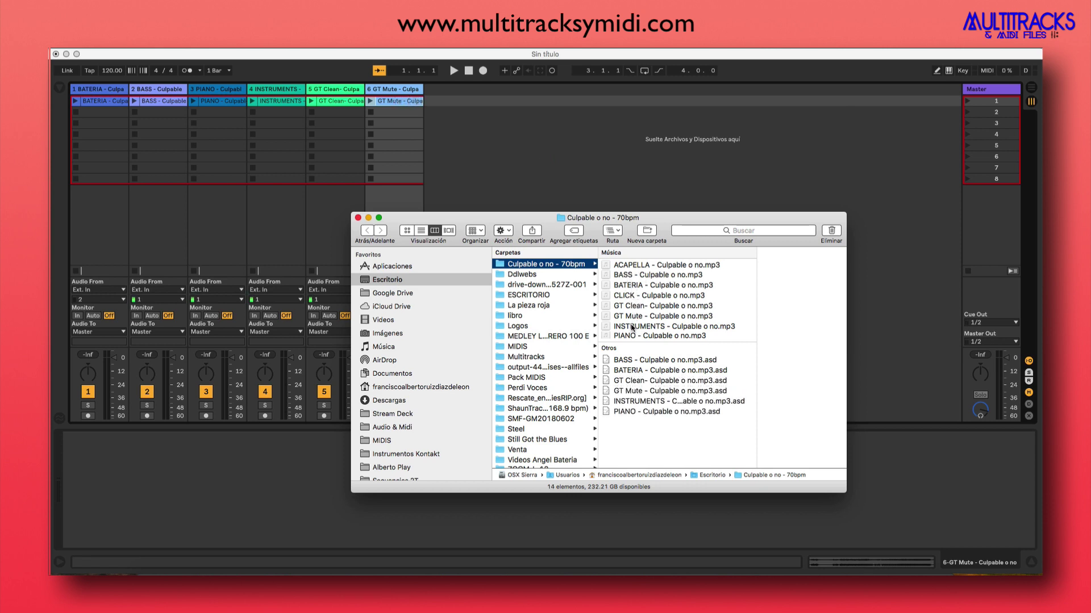
click(631, 266)
drag(631, 266, 452, 104)
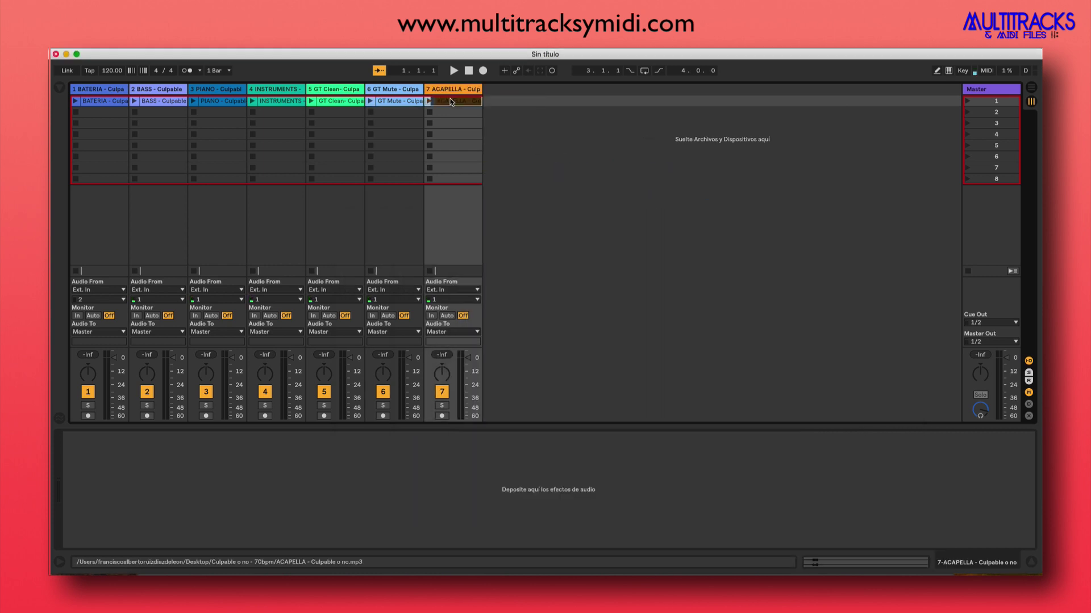
key(ctrl+Up)
click(798, 419)
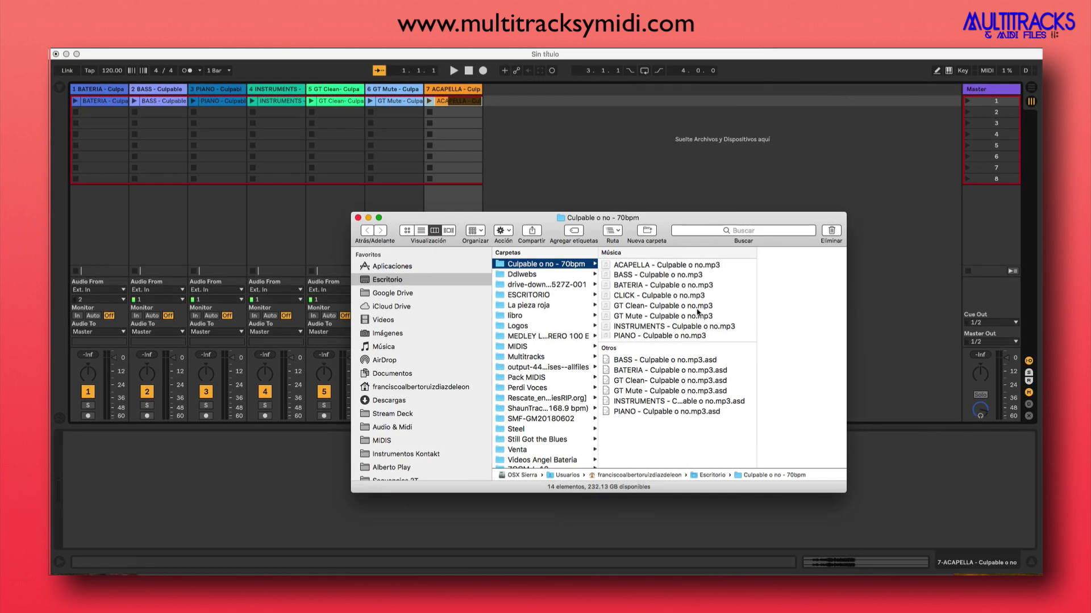
drag(630, 298, 530, 142)
drag(506, 102, 503, 101)
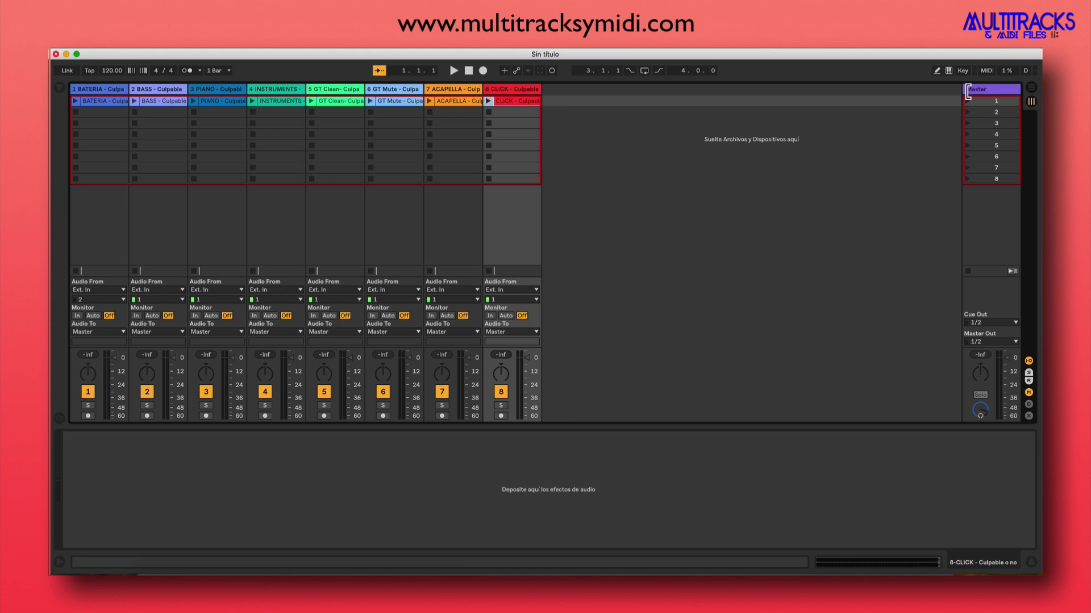
- Widen the Master track and check the song's tempo in the name of the audio folder
drag(967, 91, 906, 89)
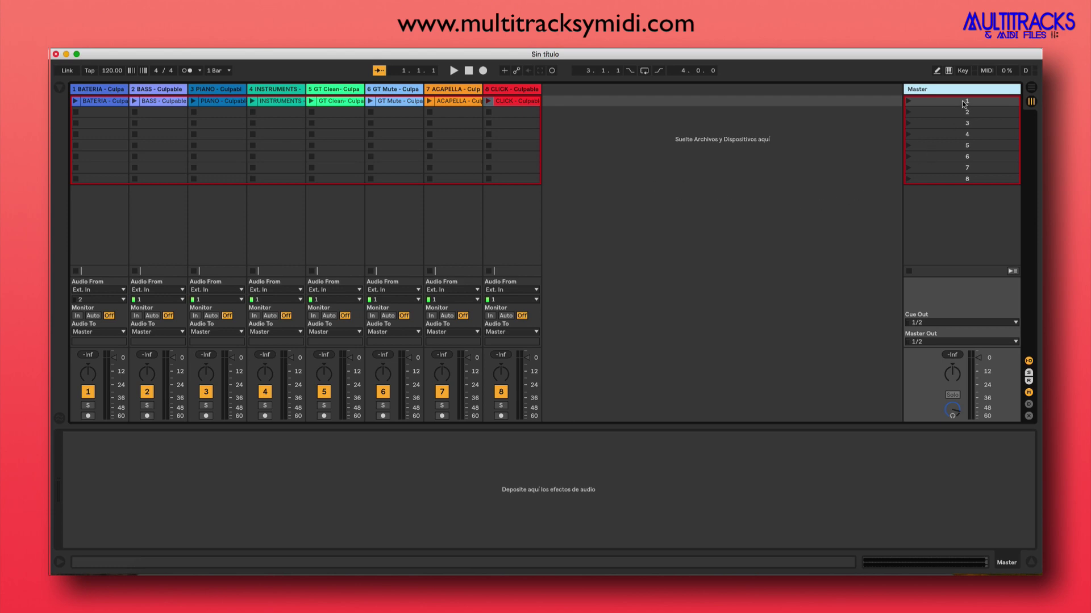
key(ctrl+Up)
click(811, 435)
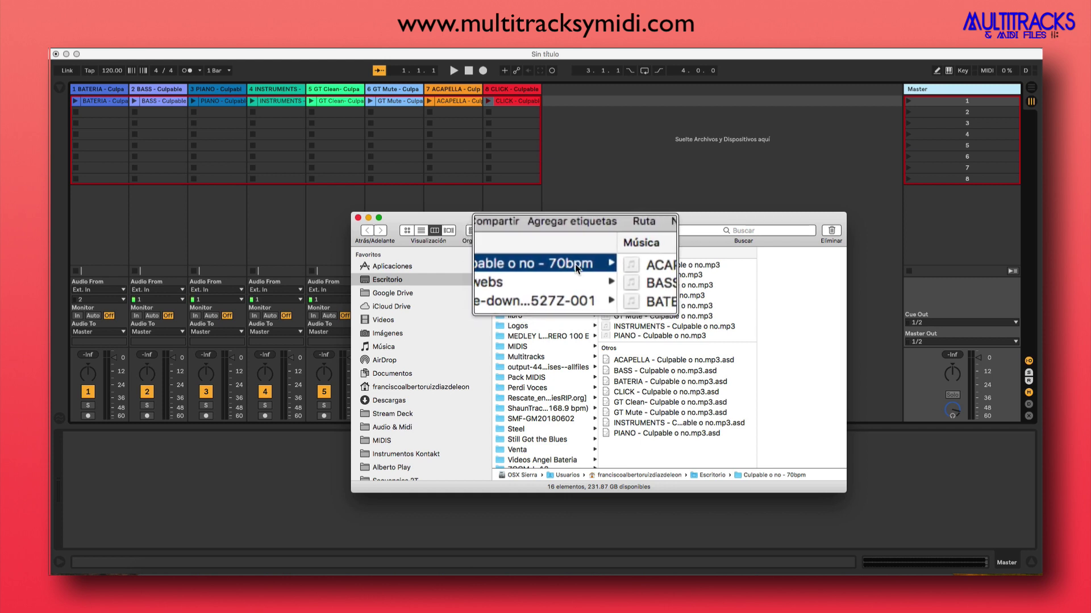
click(592, 161)
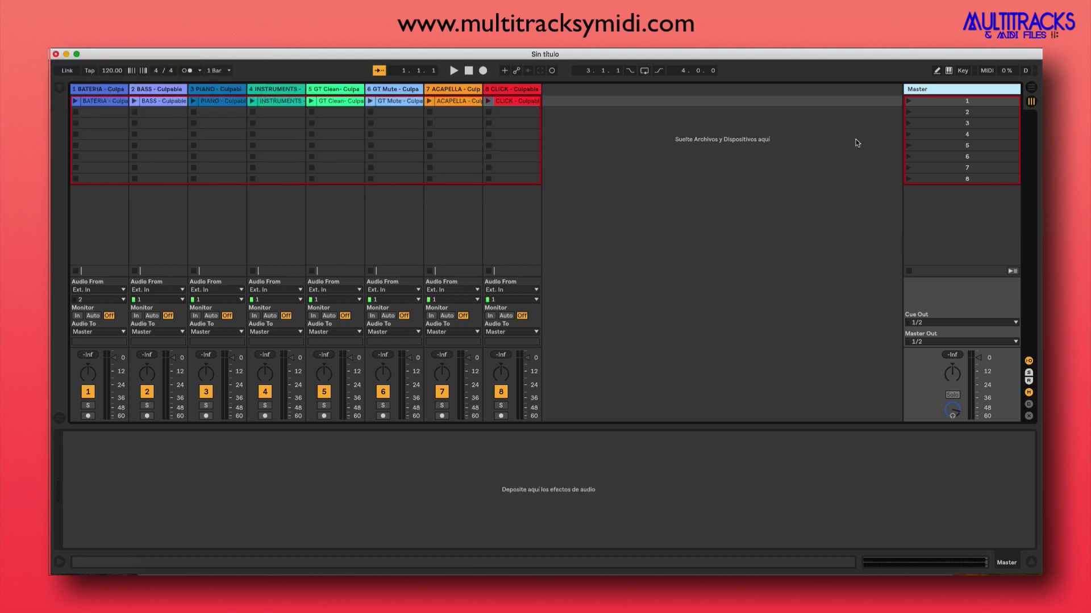
- Launch scene 1 to play all the stems together, mute the CLICK track, and stop playback
click(909, 102)
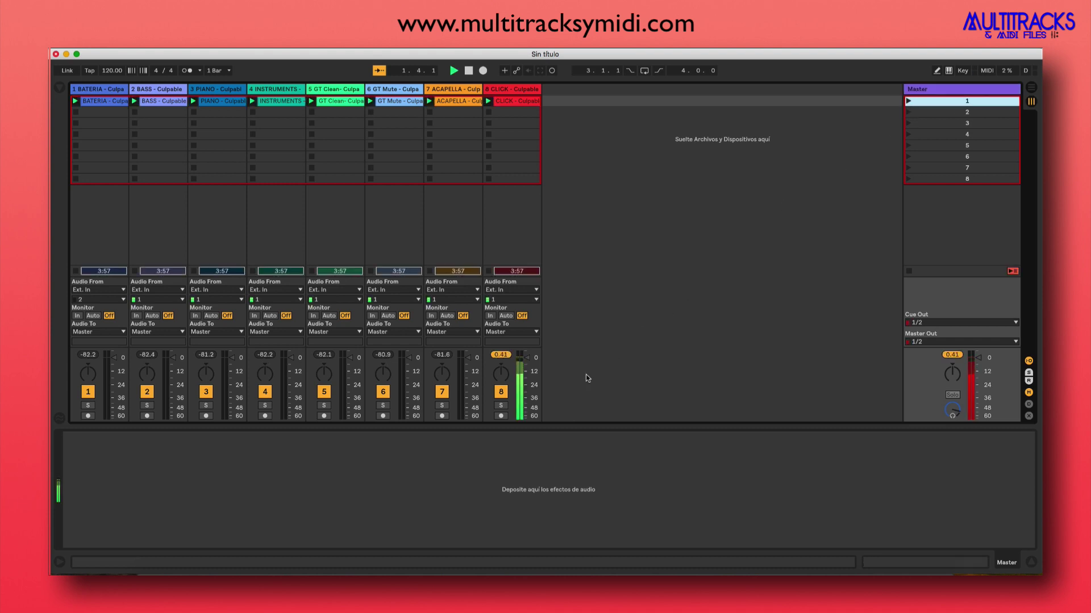
click(501, 392)
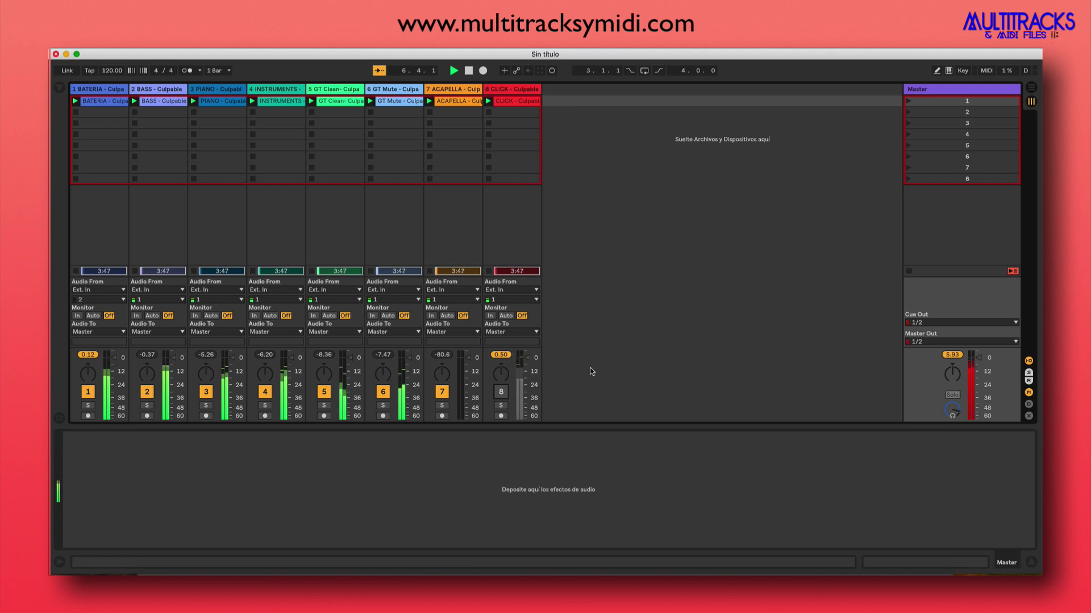
key(space)
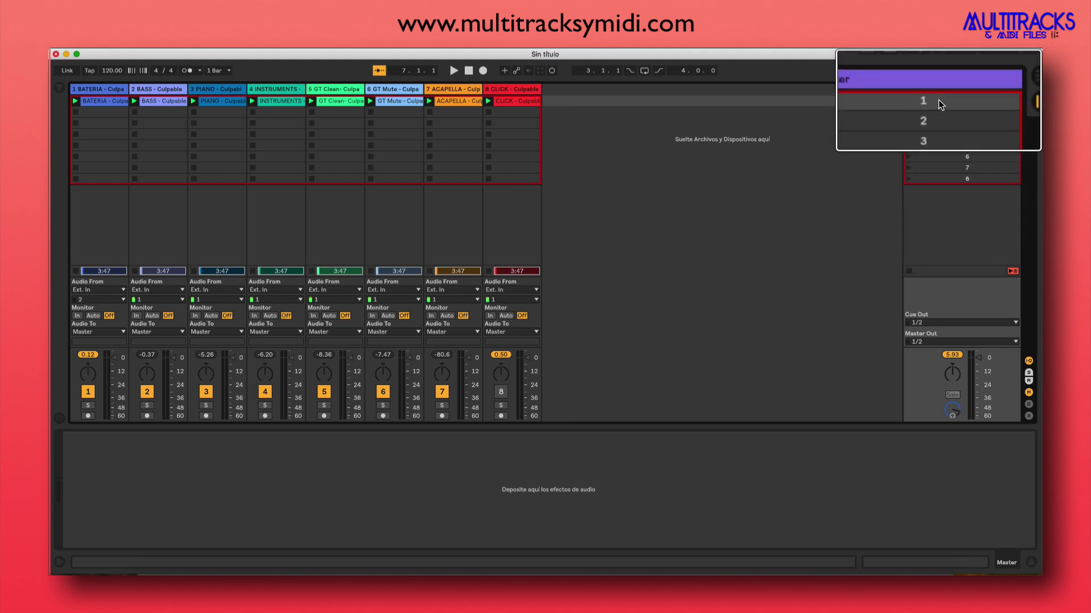
right_click(970, 101)
click(782, 169)
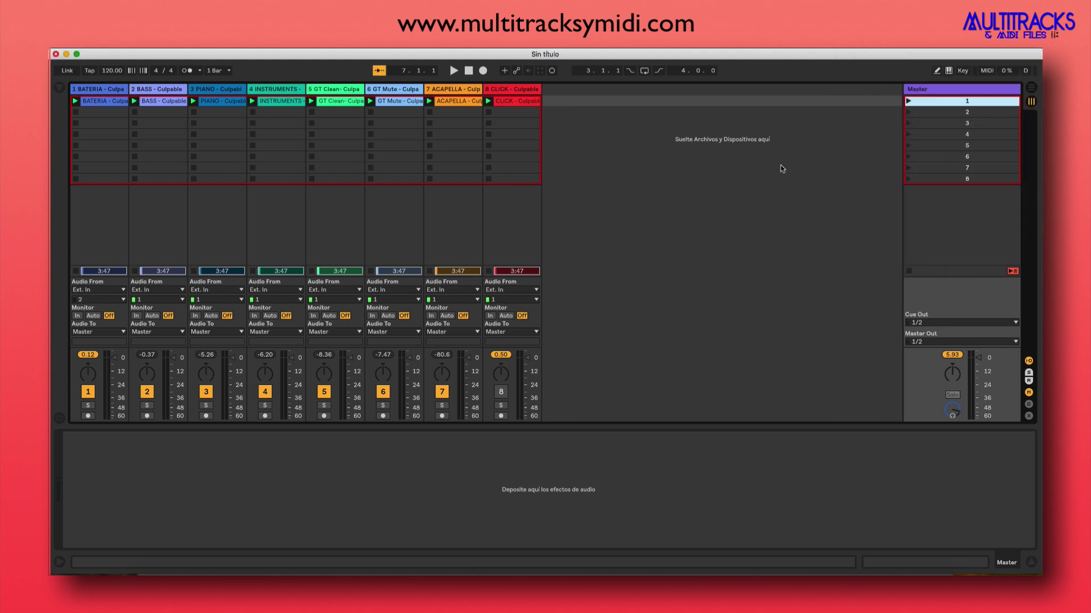
click(781, 171)
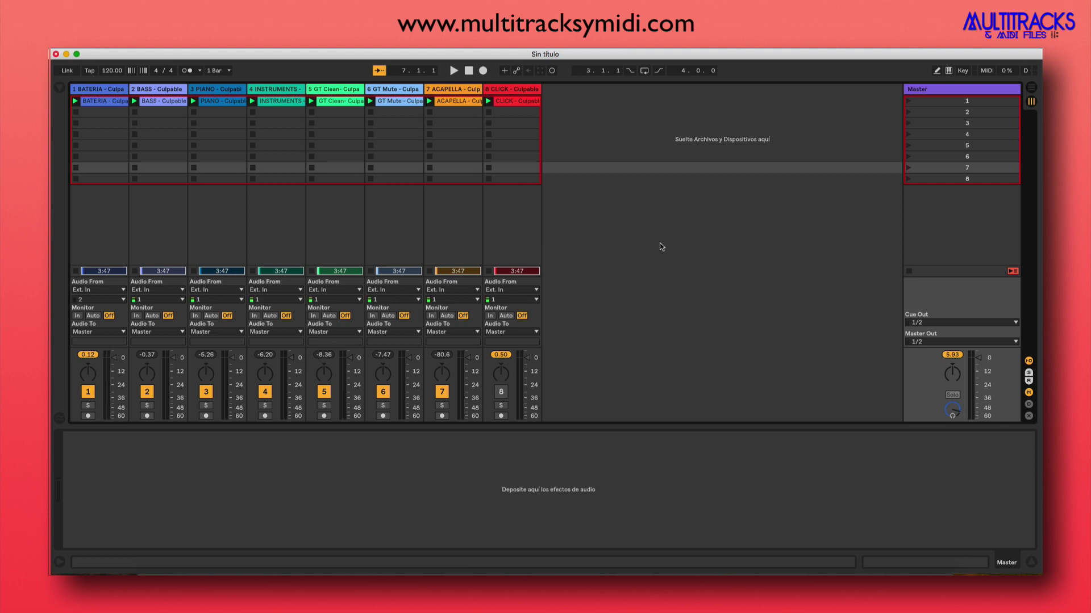
click(966, 103)
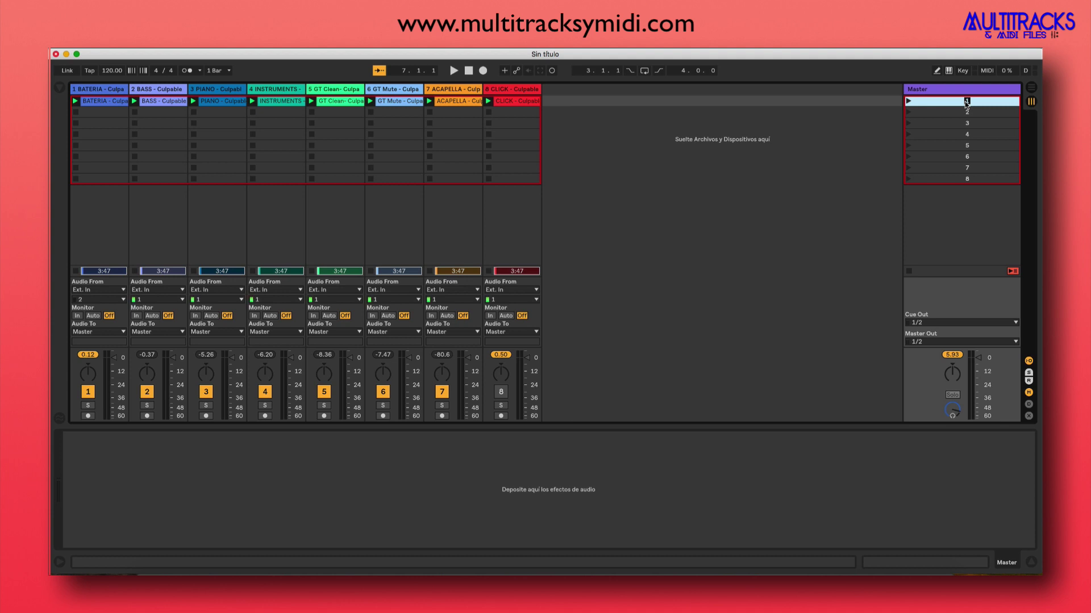
right_click(966, 103)
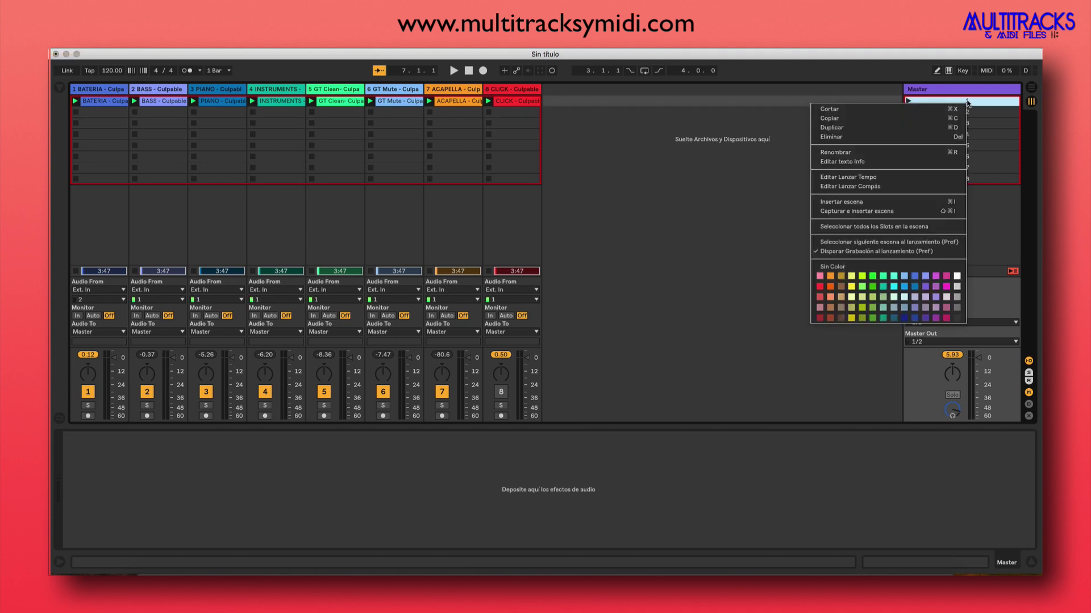
click(850, 153)
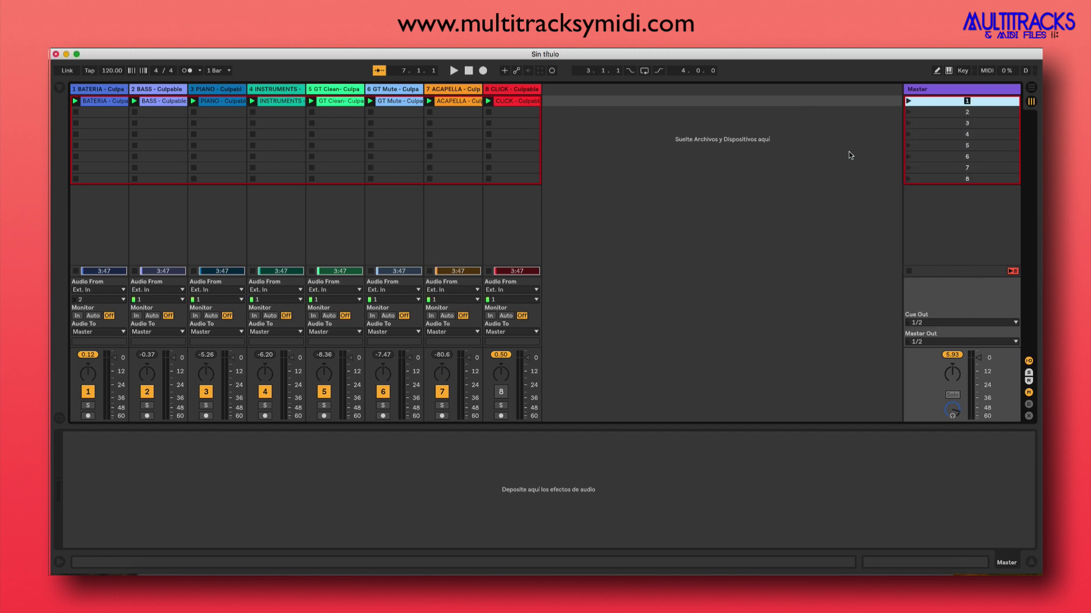
text(Culpable o no)
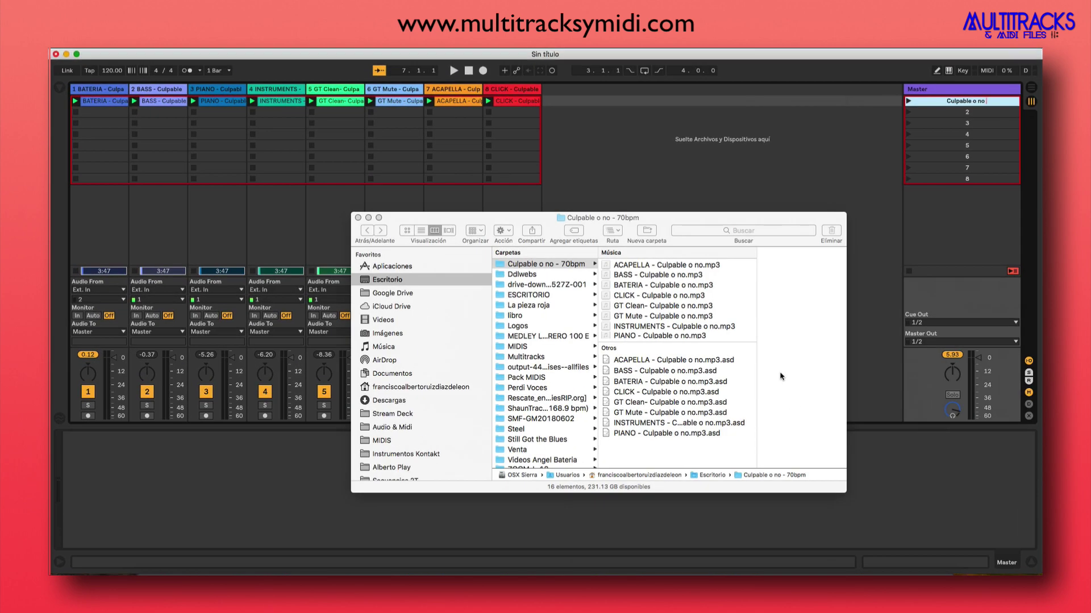
click(781, 376)
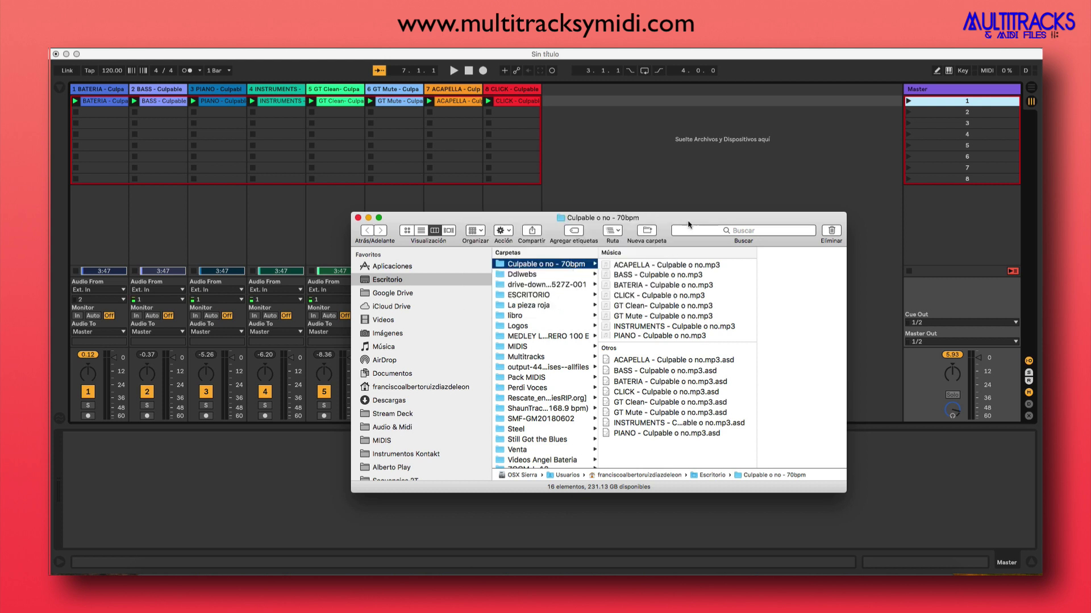
- Rename scene 1 as "Culpable o no - 70bpm" and launch it to apply the 70 BPM tempo
click(971, 104)
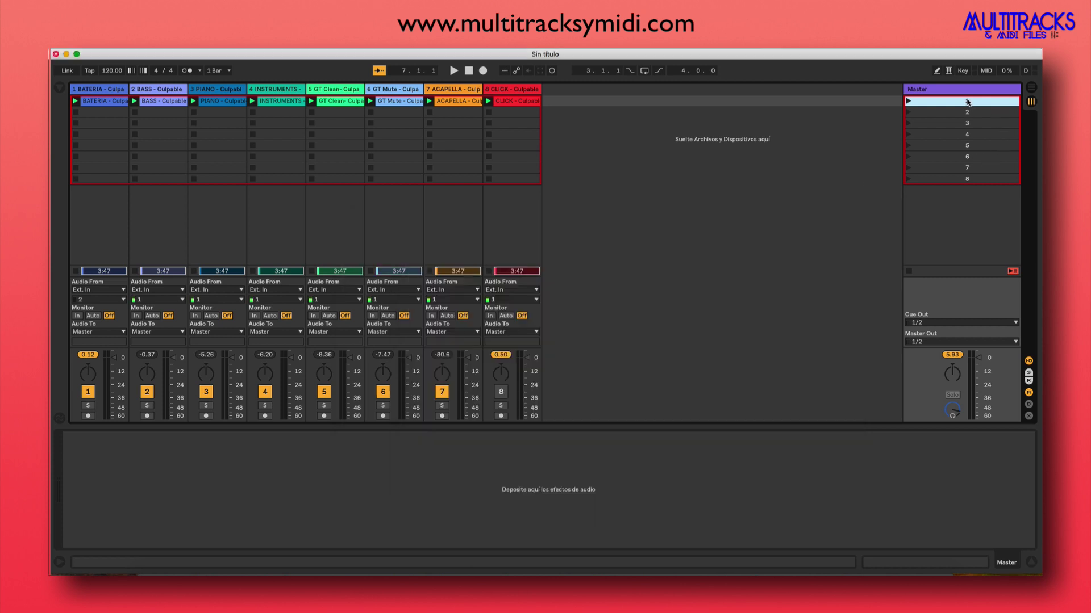
key(super+r)
text(Culpable o no - 70bpm)
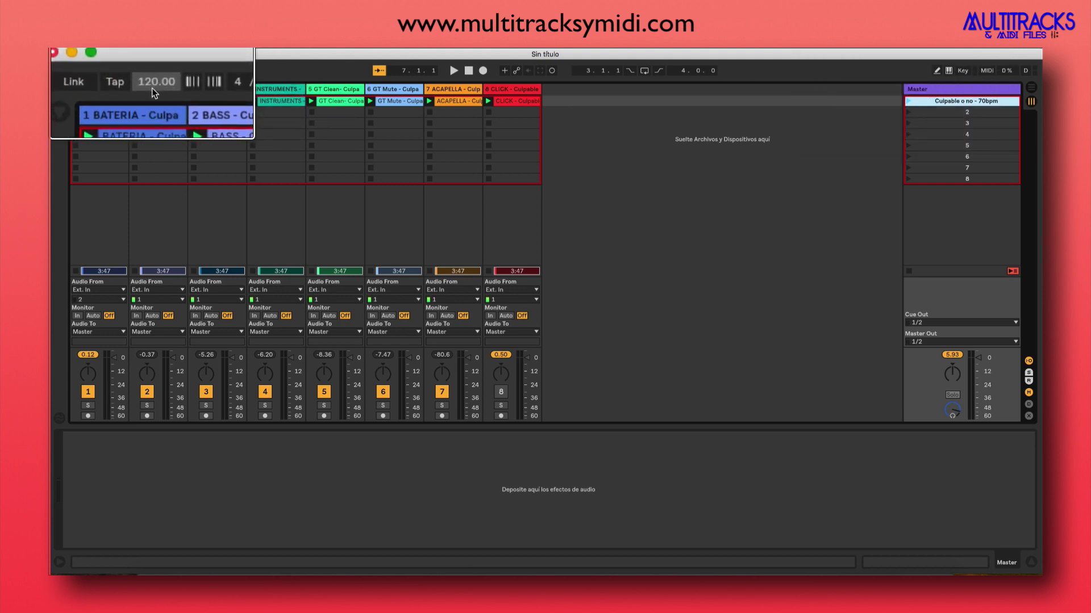
click(908, 101)
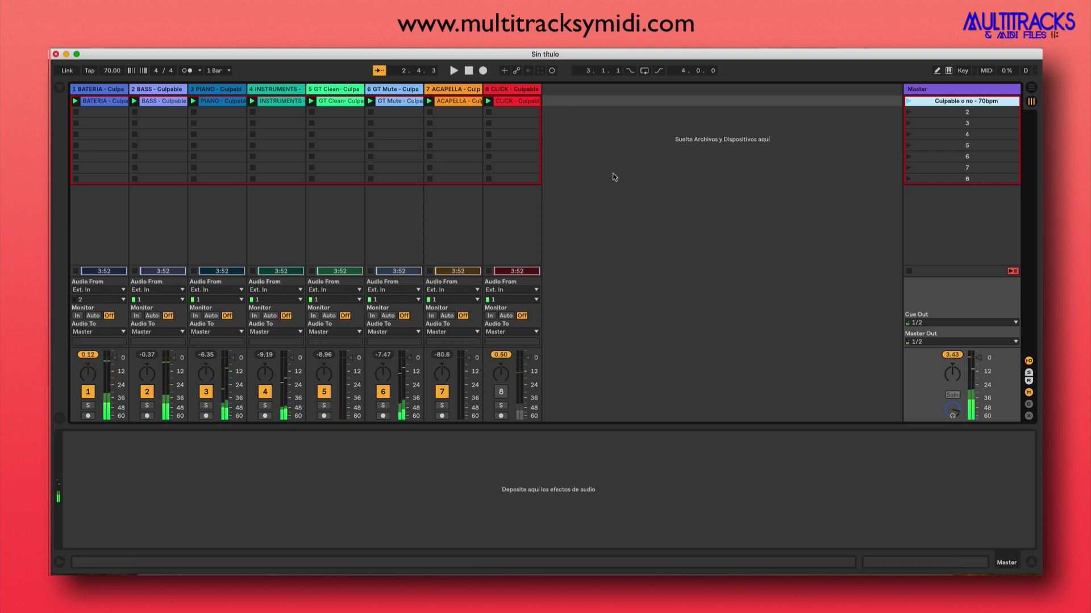
- Open the BATERIA clip's sample settings and enable Warp for it
double_click(100, 102)
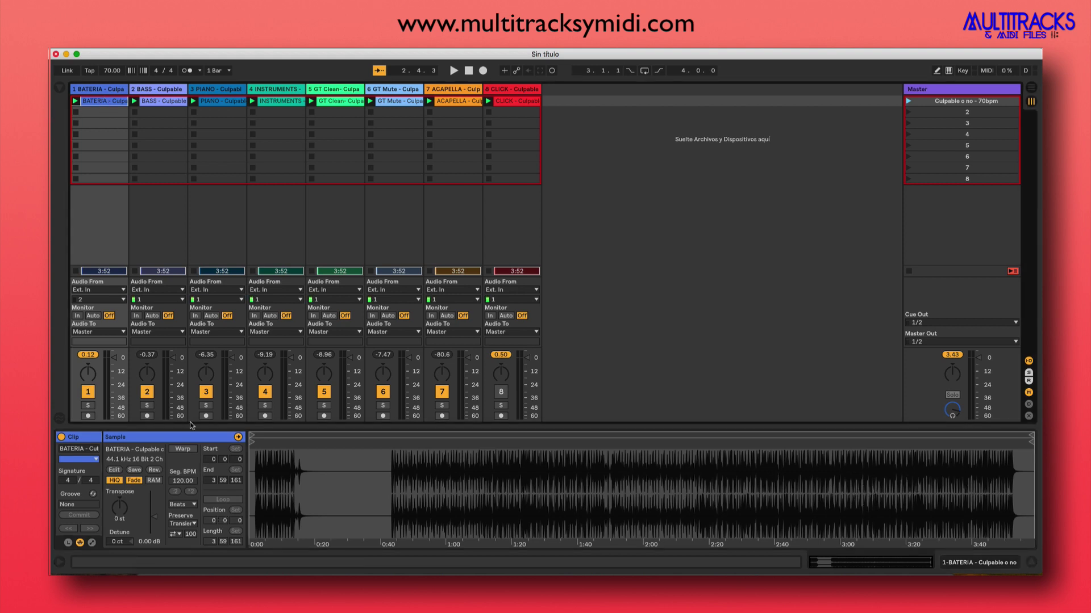
click(186, 448)
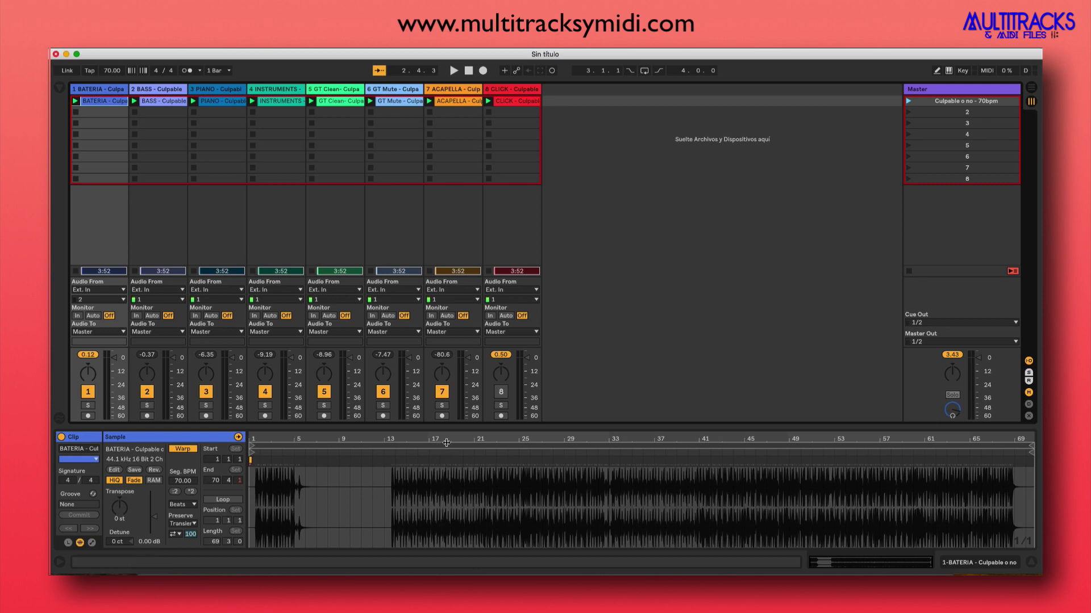
mouse_move(453, 441)
mouse_down()
mouse_move(453, 489)
mouse_move(453, 444)
mouse_up()
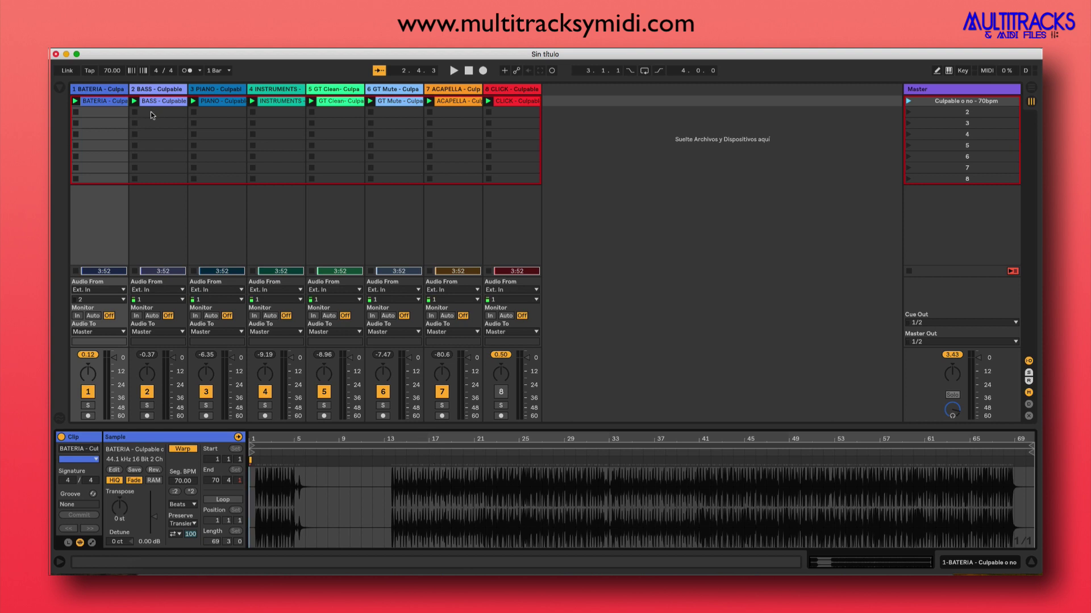
- Enable Warp on the remaining clips one after another, from BASS through PIANO, INSTRUMENTS, both guitars and ACAPELLA to CLICK
click(152, 101)
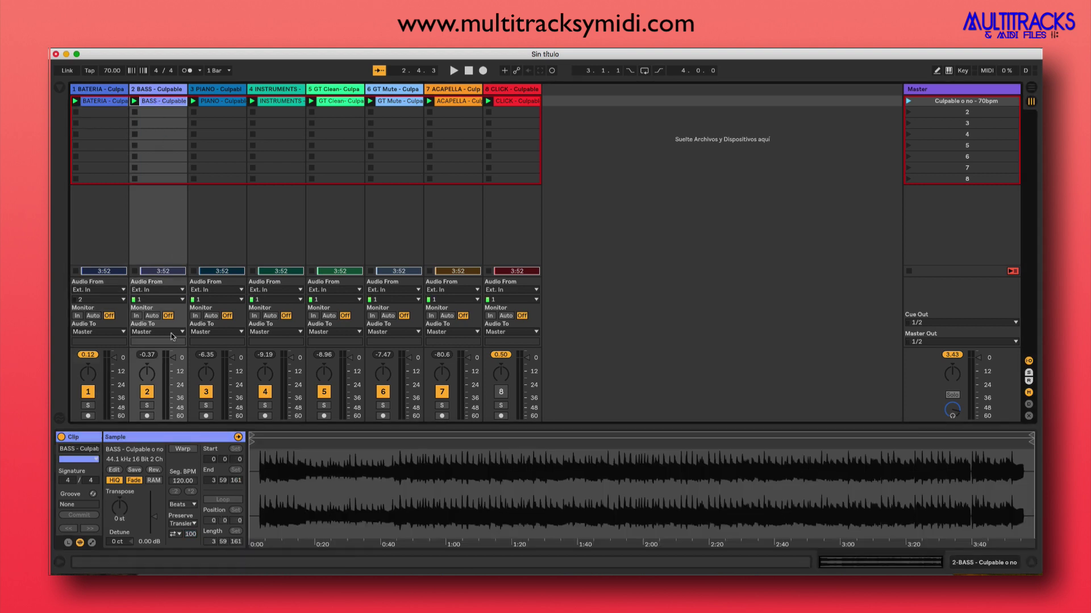
click(183, 449)
key(Right)
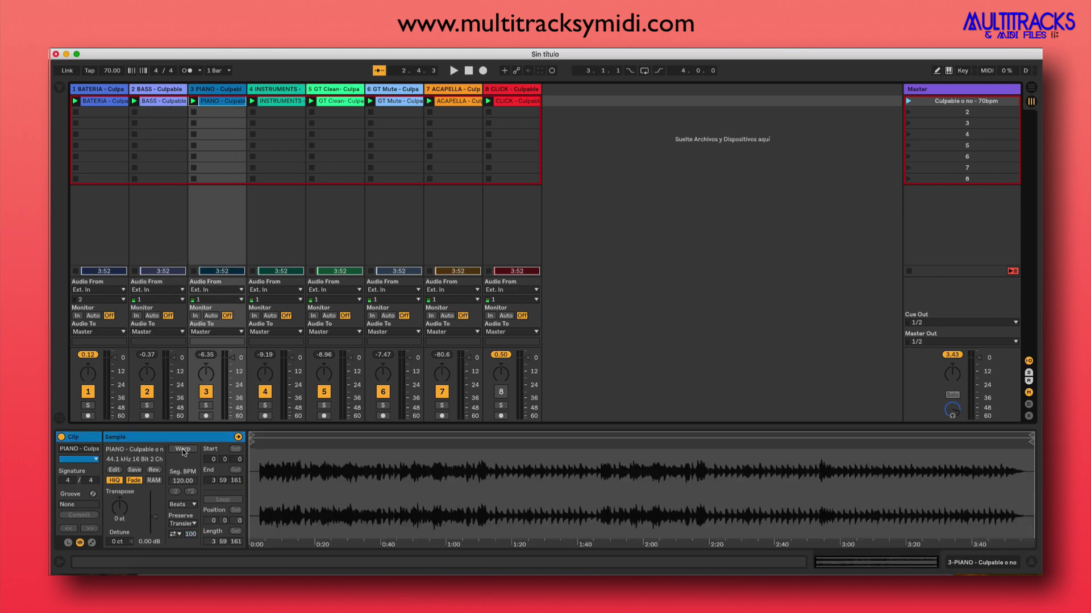
key(Right)
key(Right)
key(Right)
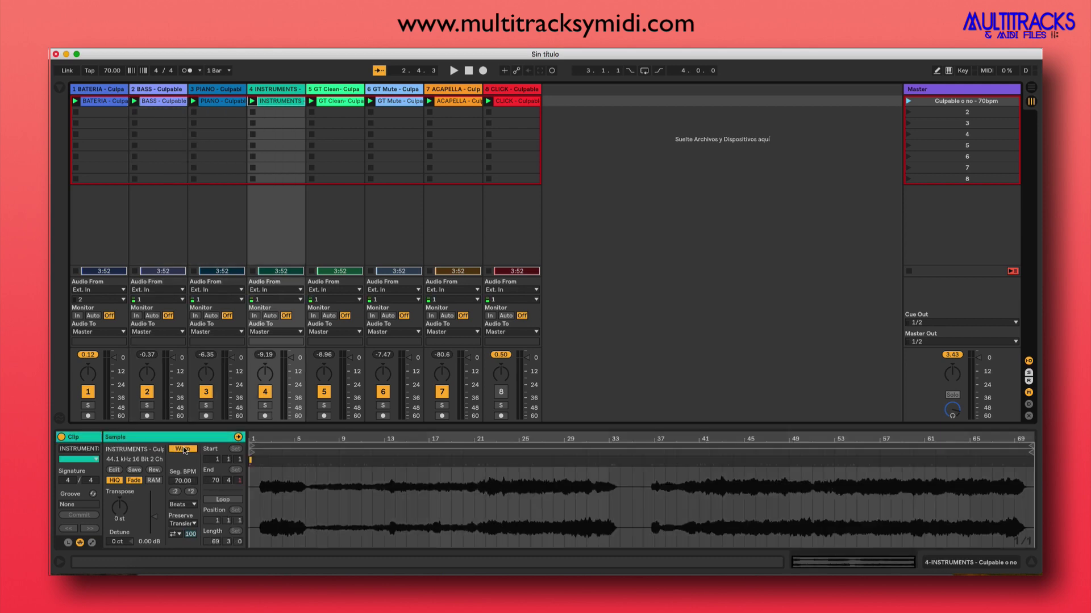
key(Right)
key(Right)
click(183, 449)
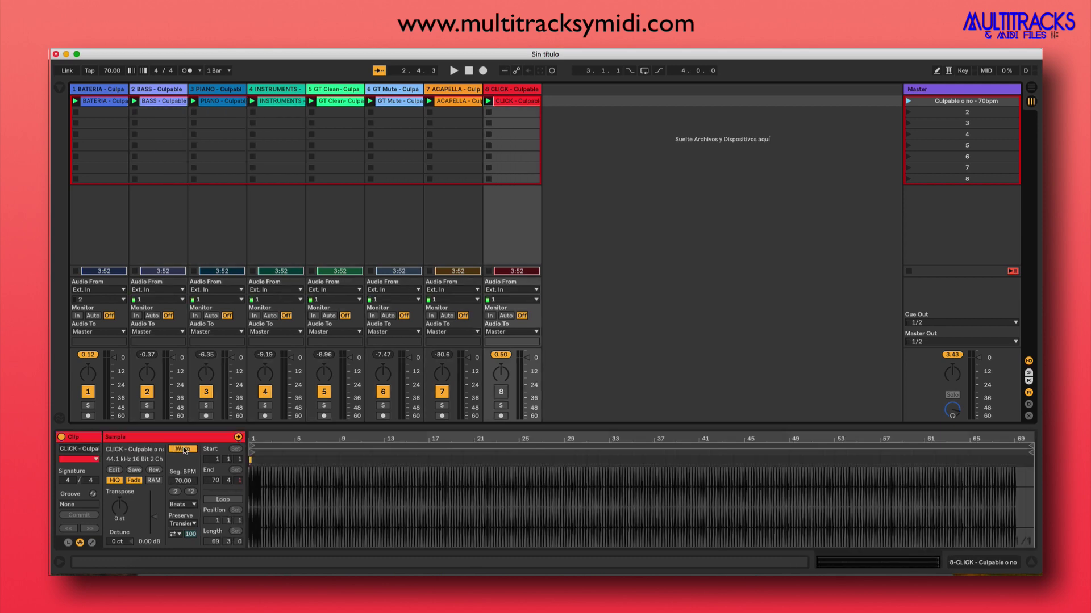
- Launch the "Culpable o no - 70bpm" scene to hear the warped stems together, and stop playback
click(962, 102)
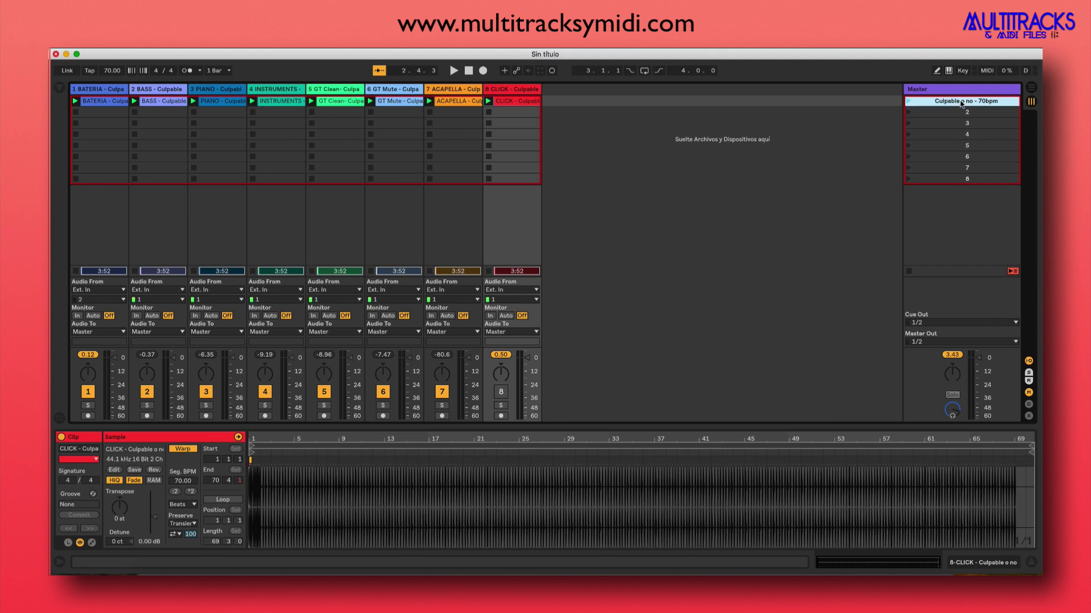
click(909, 102)
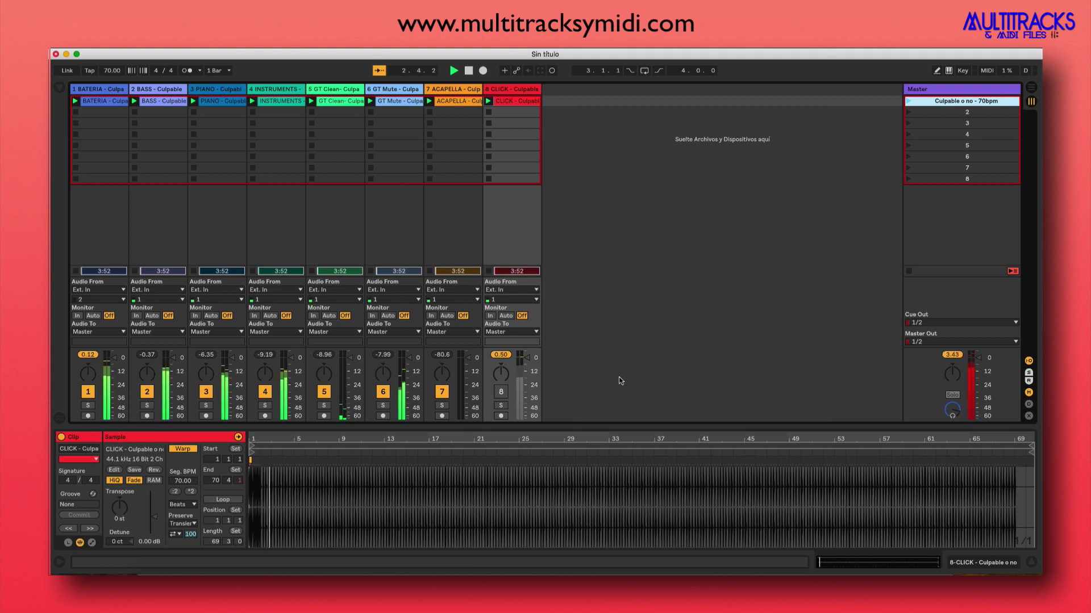
key(space)
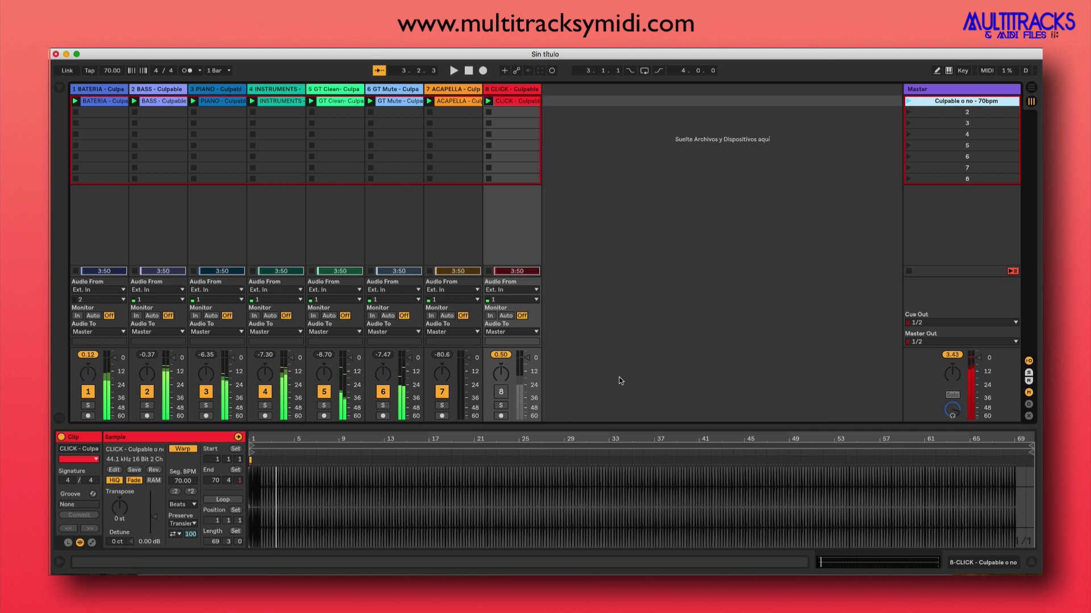
- Try transposing the clips of tracks 1 to 7 up to 2 st during playback, and reset the transposition to 0 st
click(119, 90)
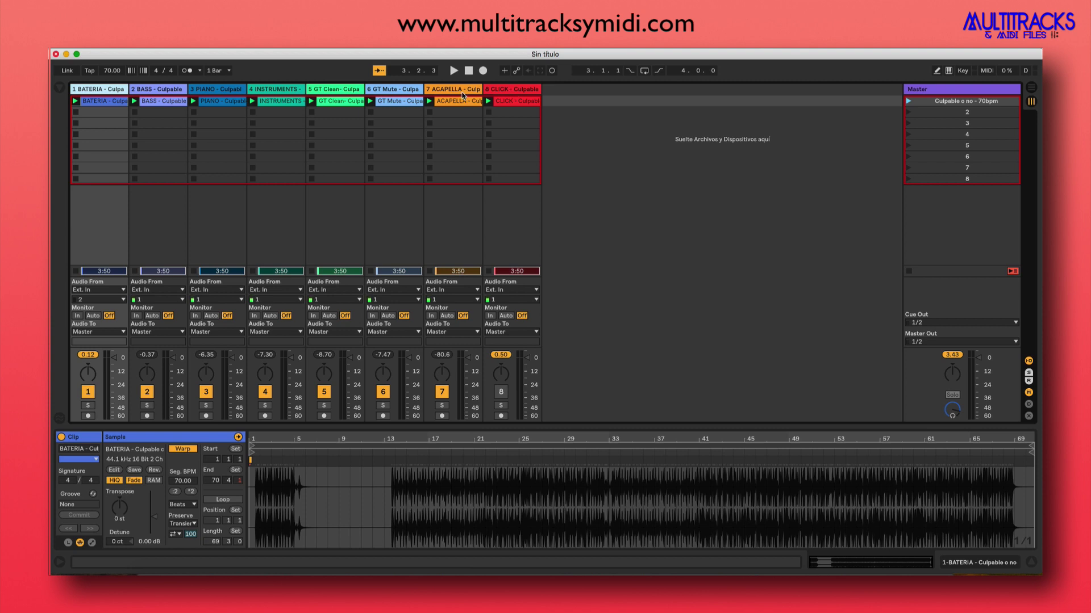
shift+click(459, 89)
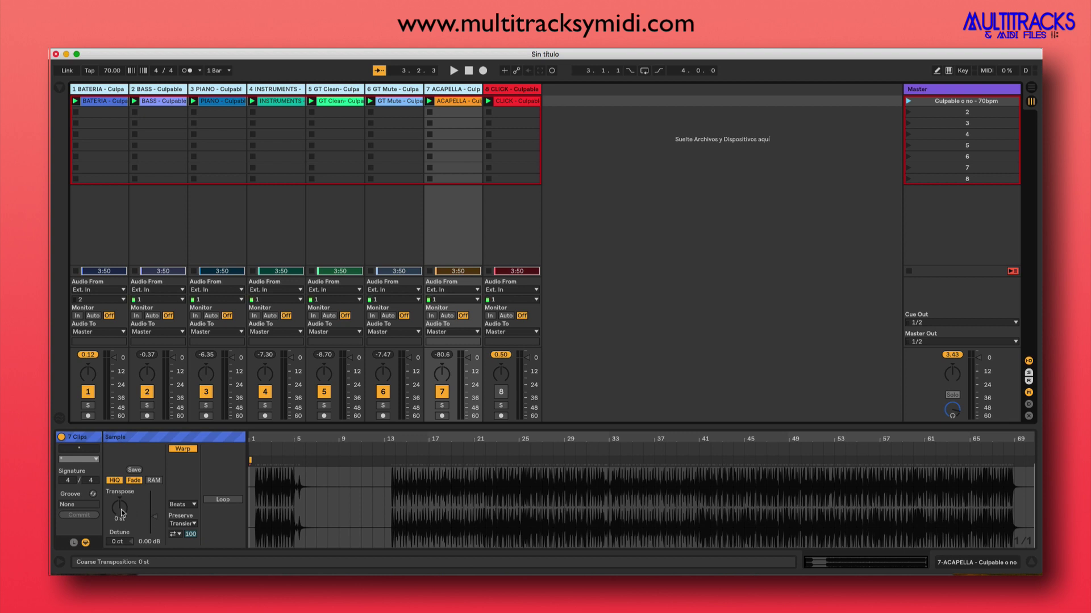
key(space)
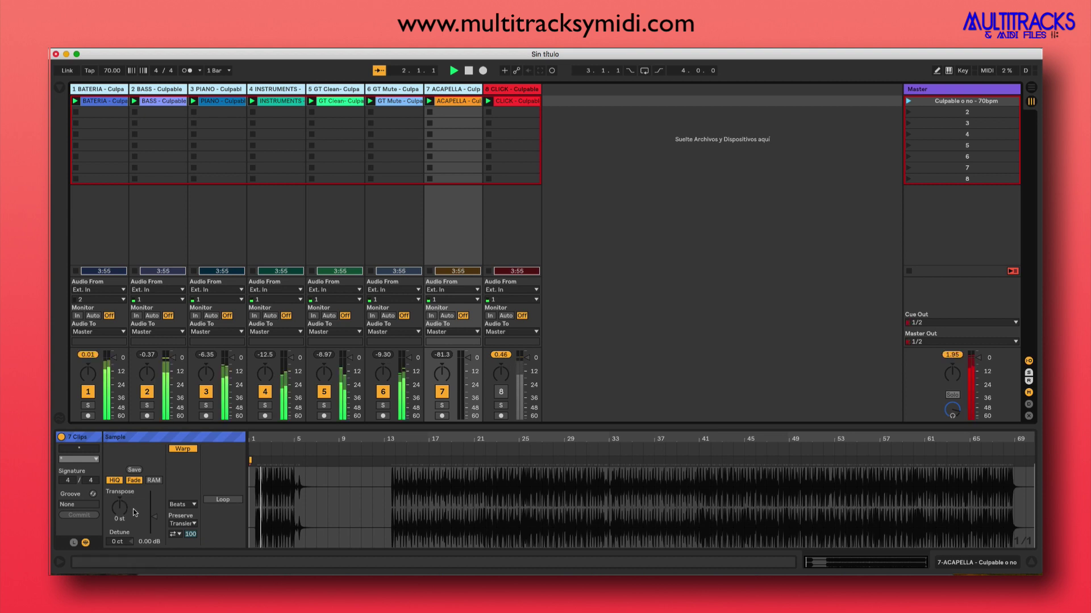
drag(124, 507, 124, 502)
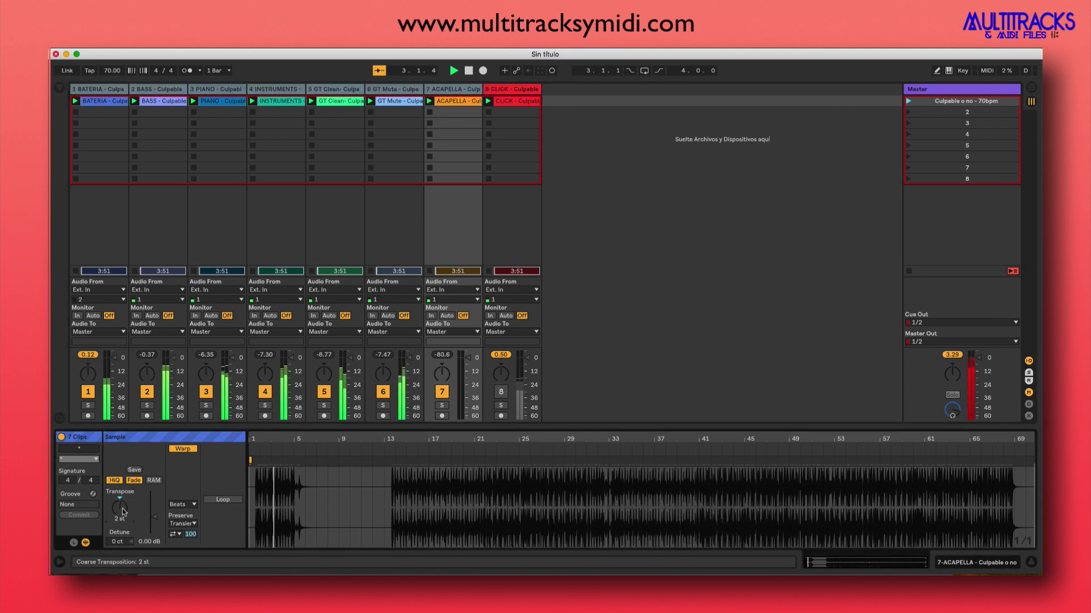
key(space)
key(space)
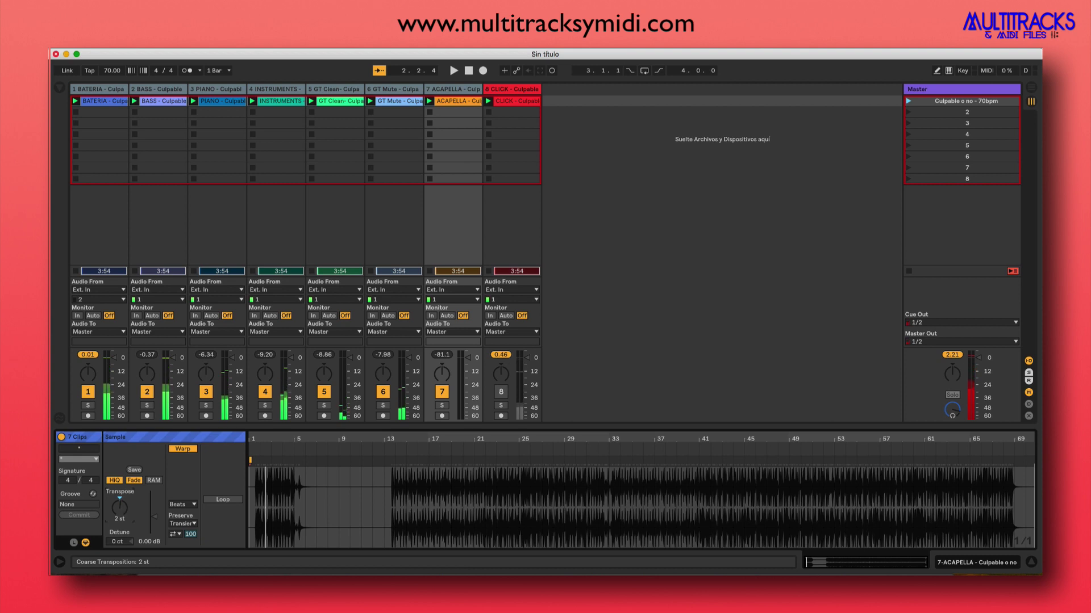
drag(122, 509, 121, 509)
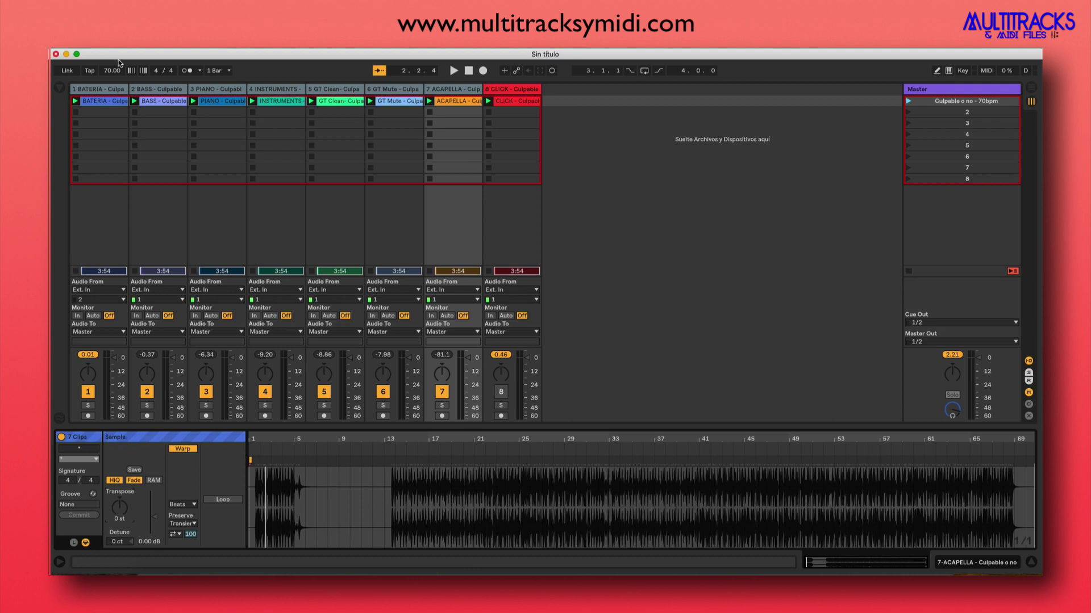
- Select the BASS through ACAPELLA tracks without BATERIA, transpose their clips to 1 st, and compare the sound before and after
click(150, 88)
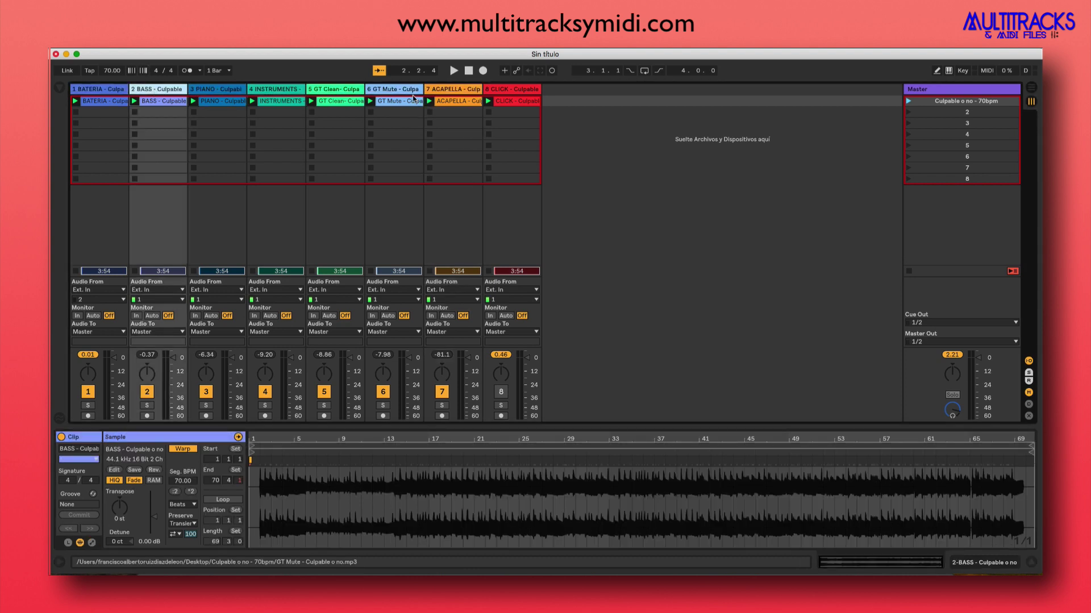
shift+click(453, 89)
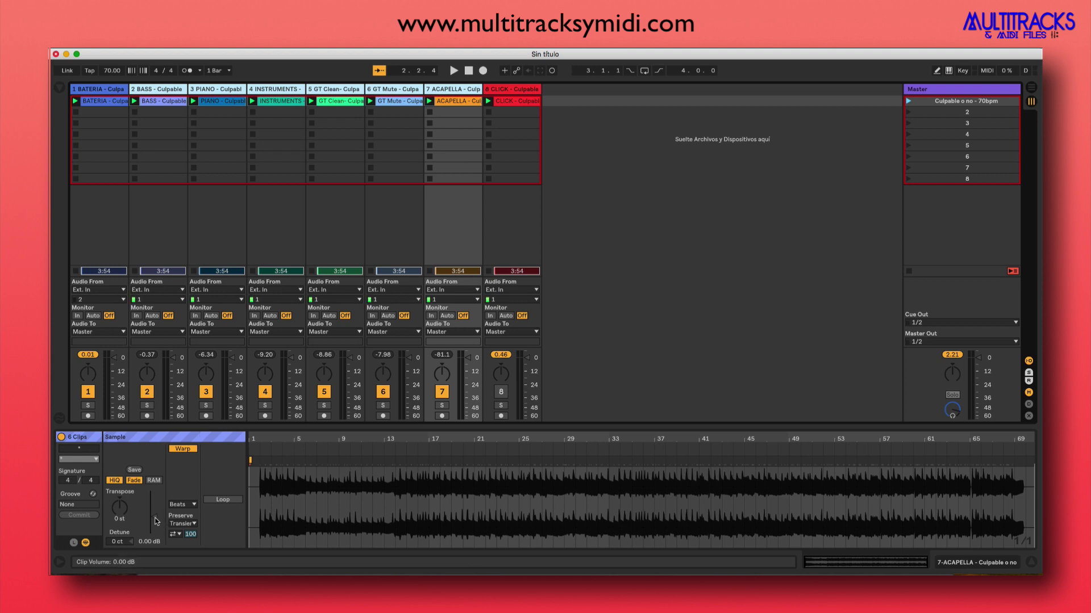
key(space)
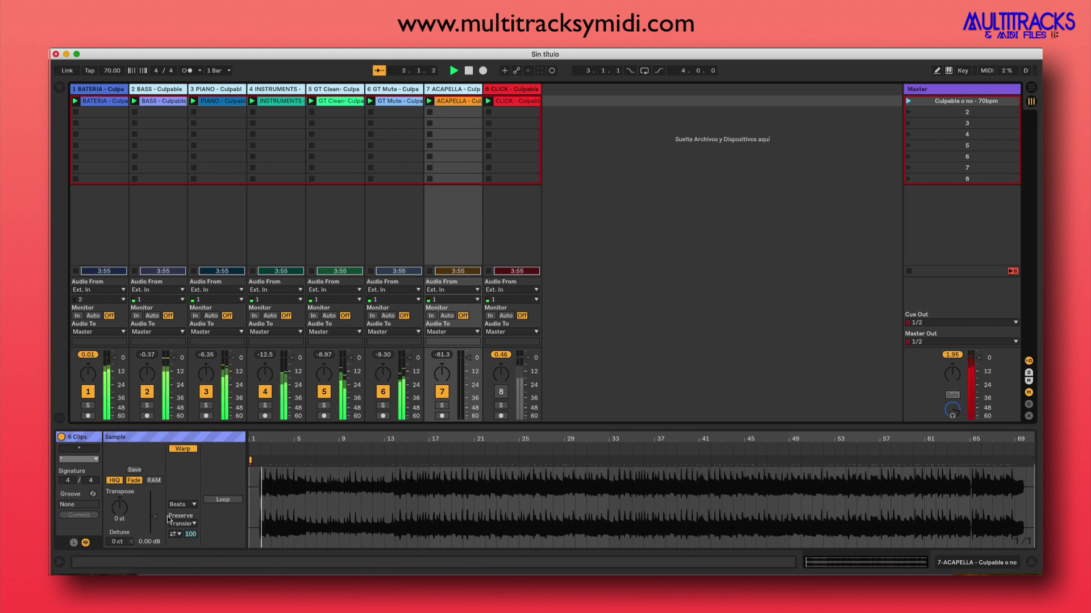
key(space)
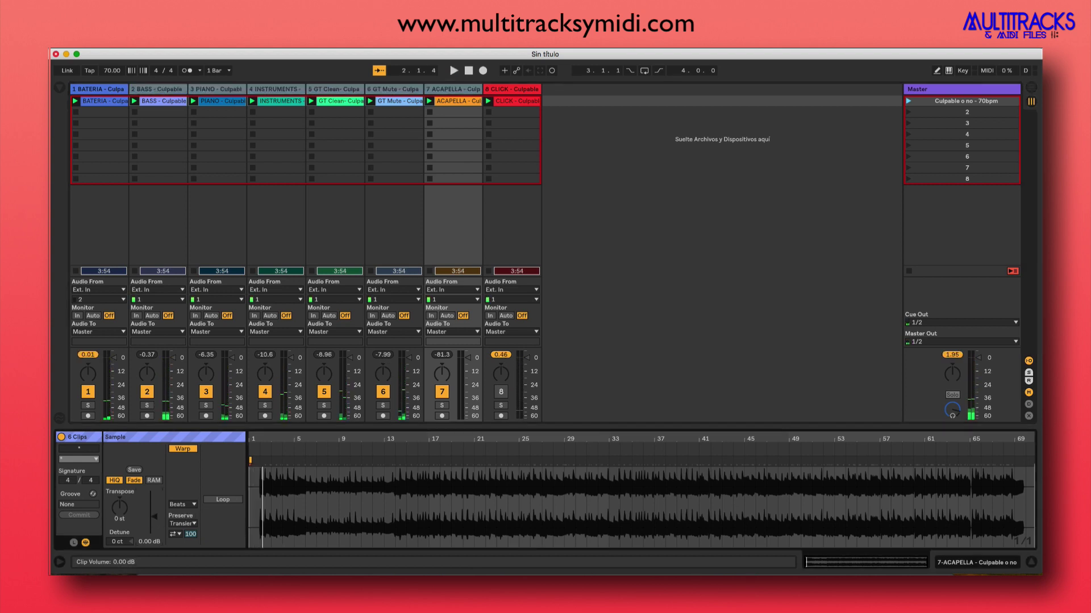
drag(154, 517, 154, 518)
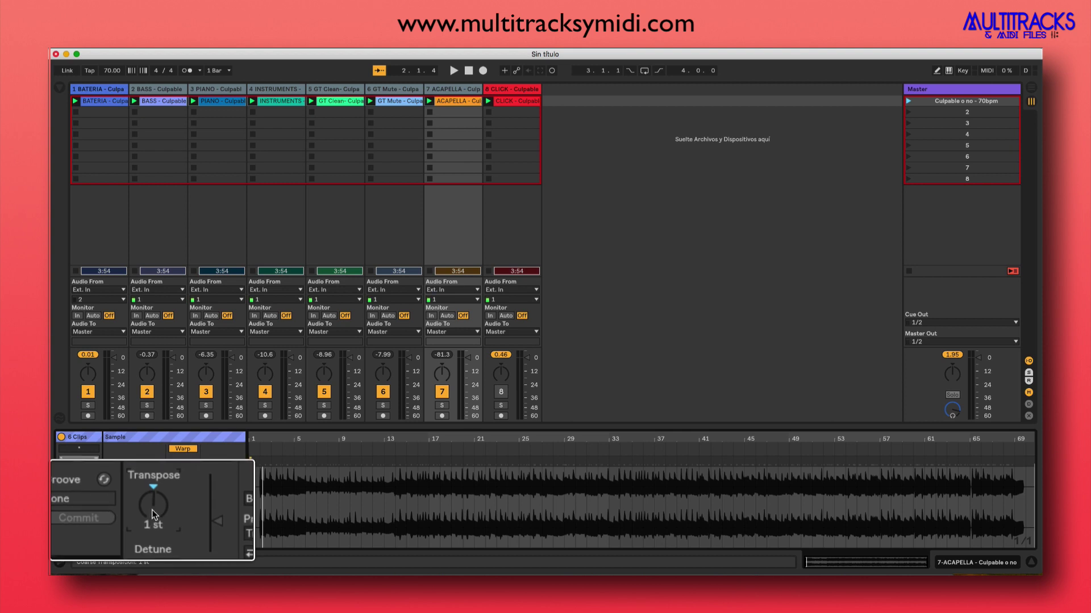
key(space)
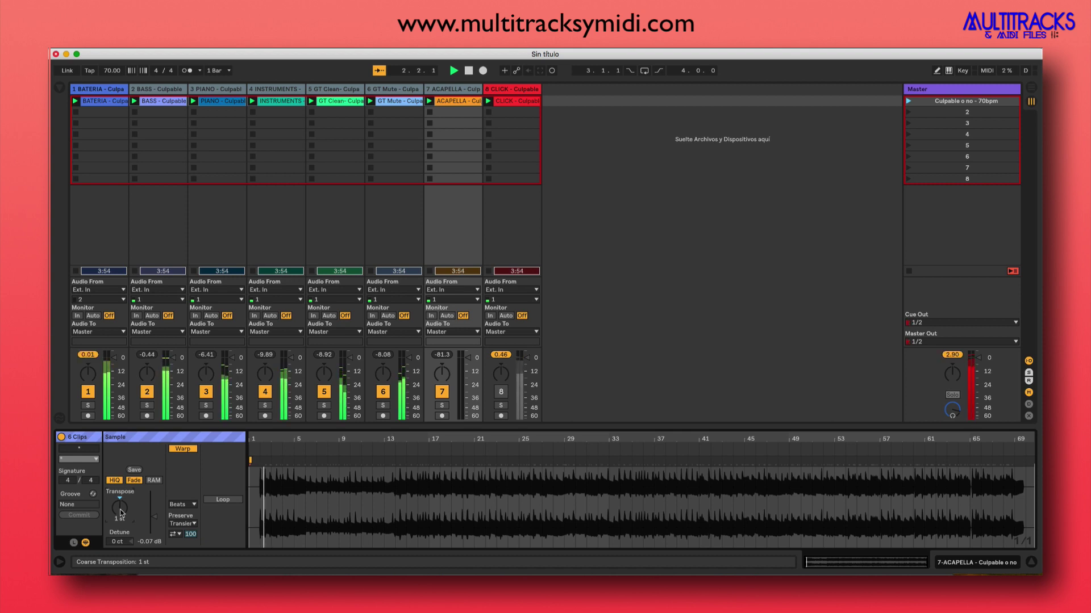
key(space)
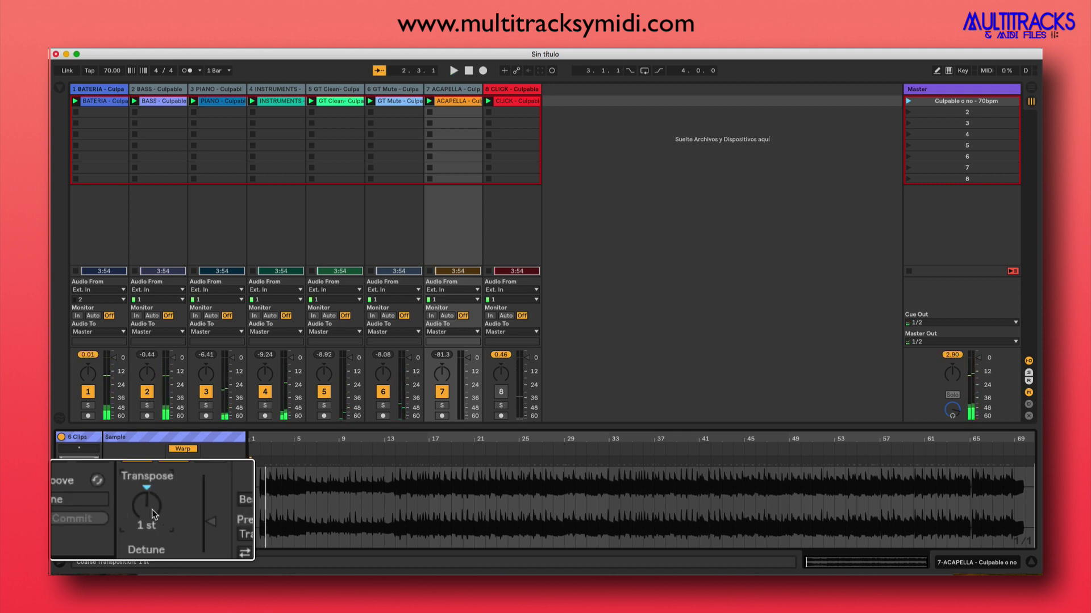
- Lower the transposition of the selected BASS through ACAPELLA clips to -1 st and play the result briefly
drag(123, 509, 123, 517)
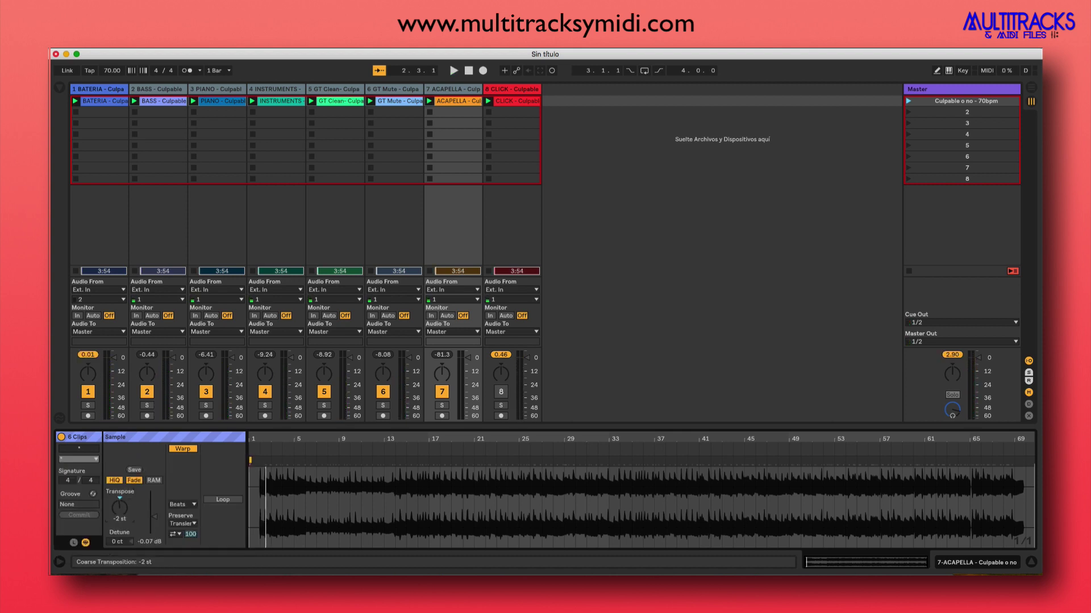
key(space)
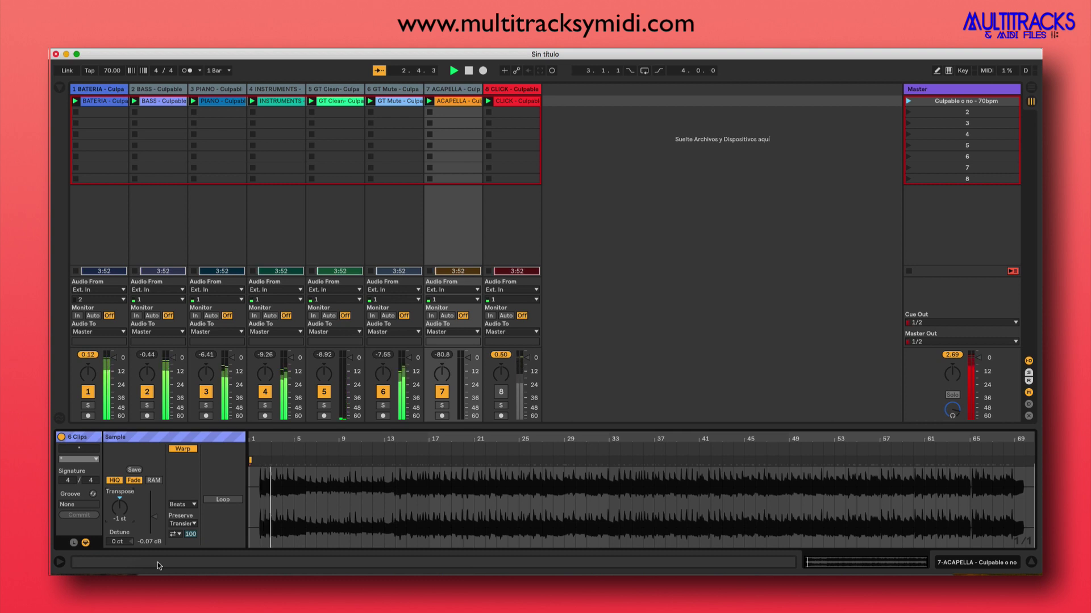
key(space)
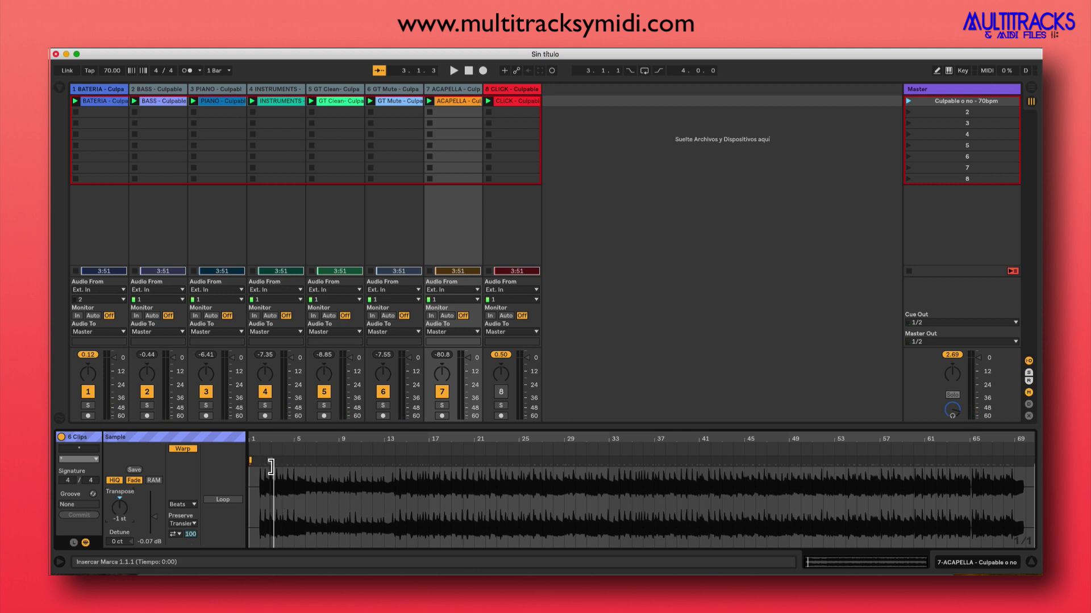
- Play the BASS clip from around bar 5 of its waveform, stop playback, and open the BATERIA clip's sample view
click(305, 461)
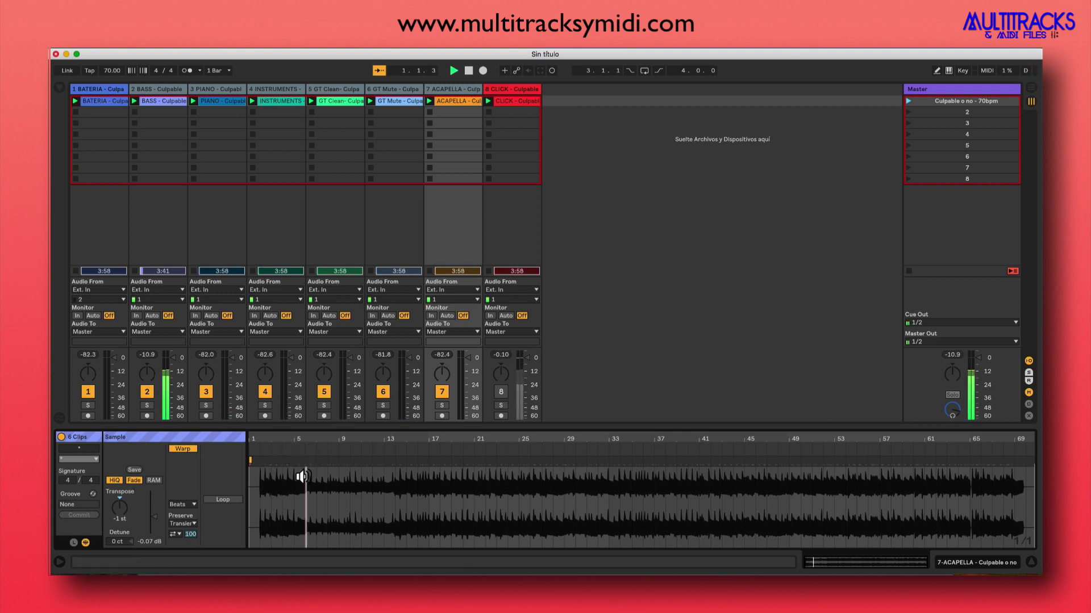
key(space)
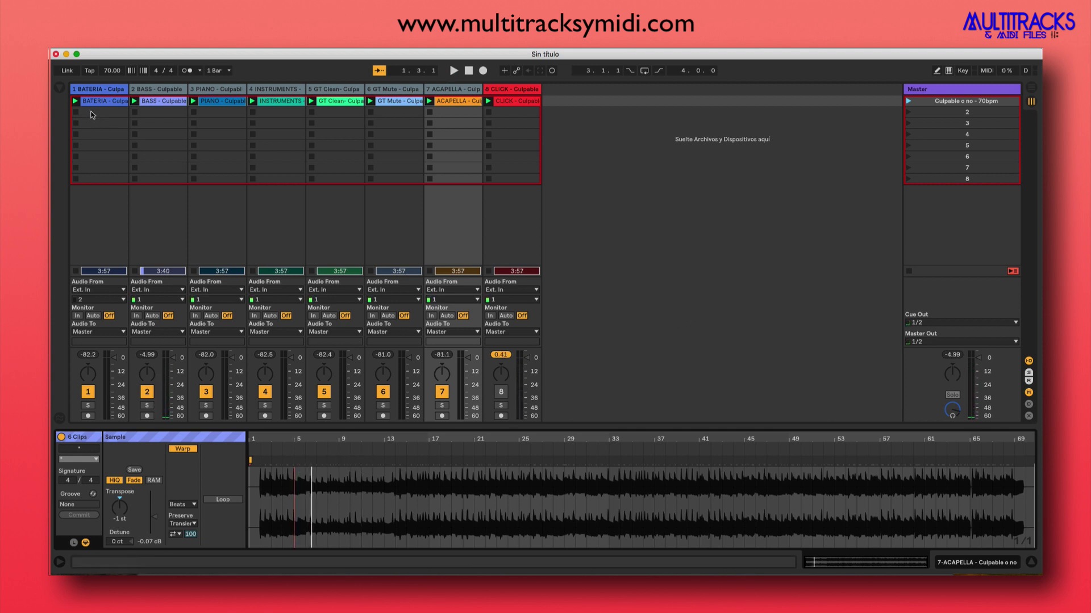
click(113, 101)
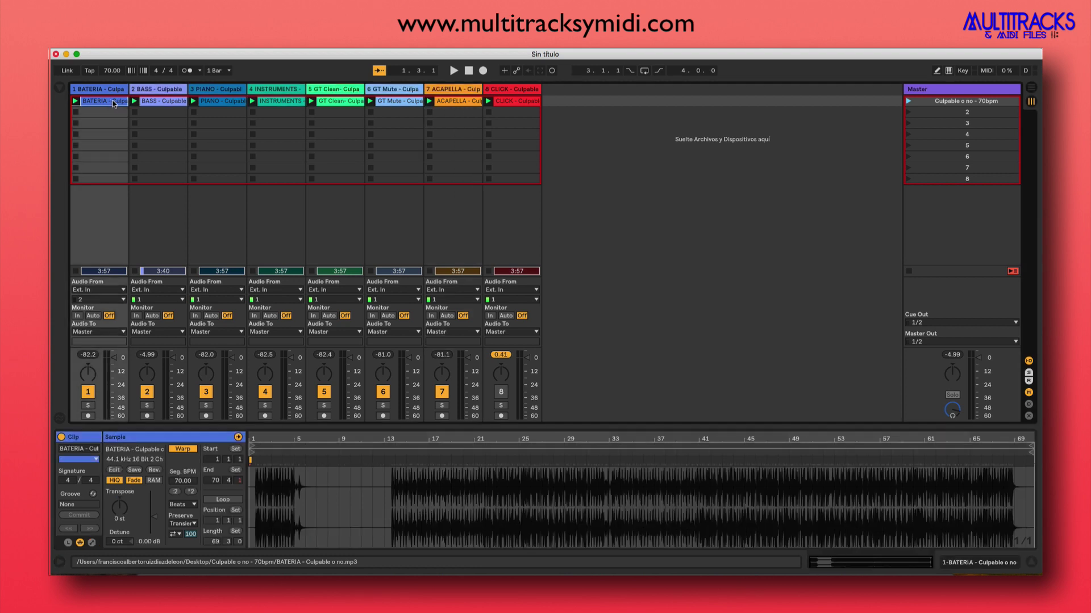